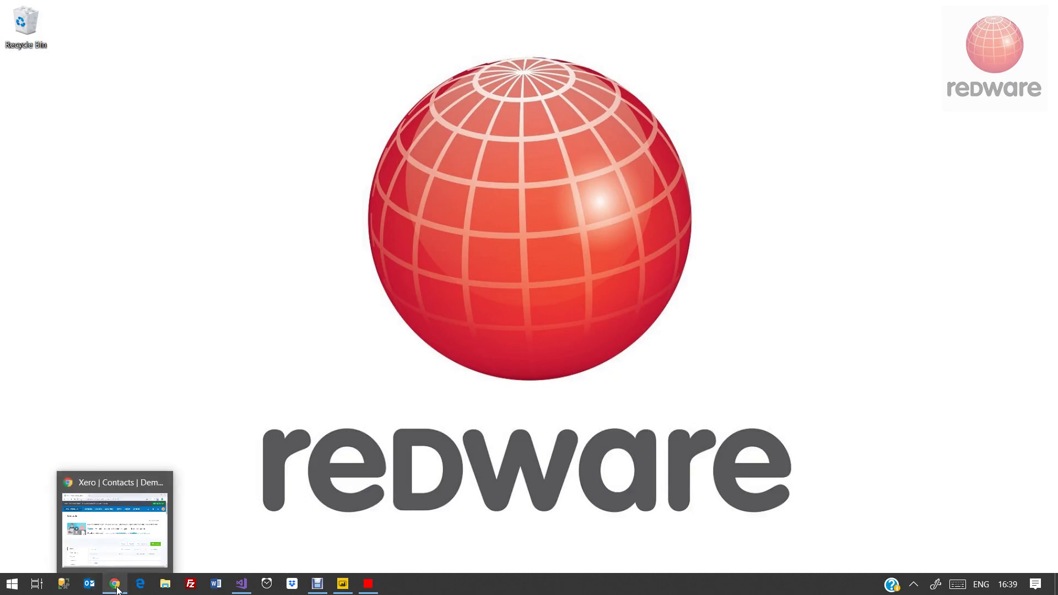
# - Restore the Xero Contacts browser window from the taskbar
pyautogui.click(116, 585)
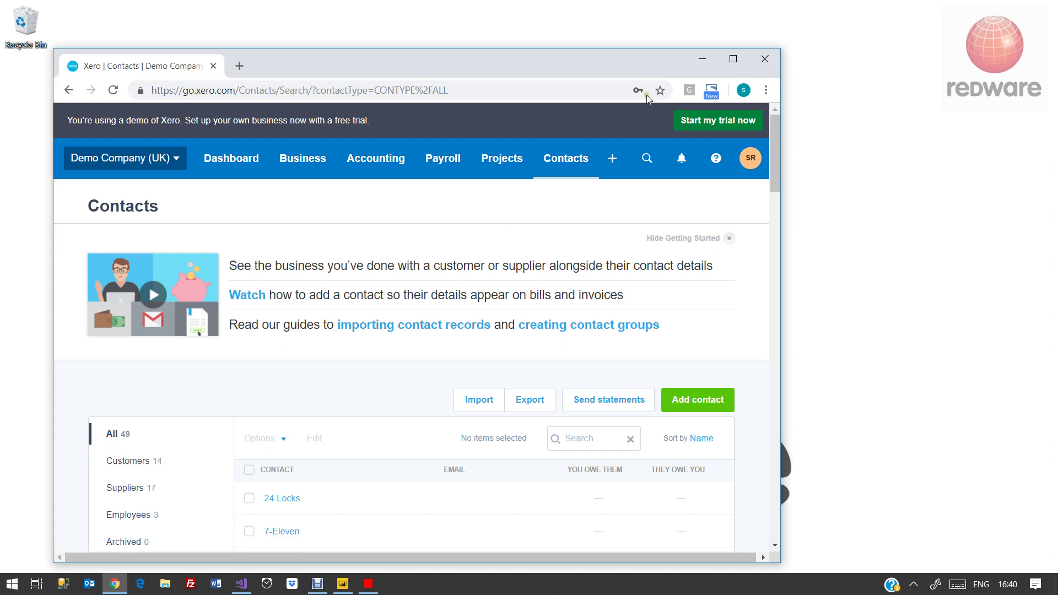
# - Maximize the browser, scroll through the 49 Xero contacts, then shrink it to a smaller window
pyautogui.click(732, 59)
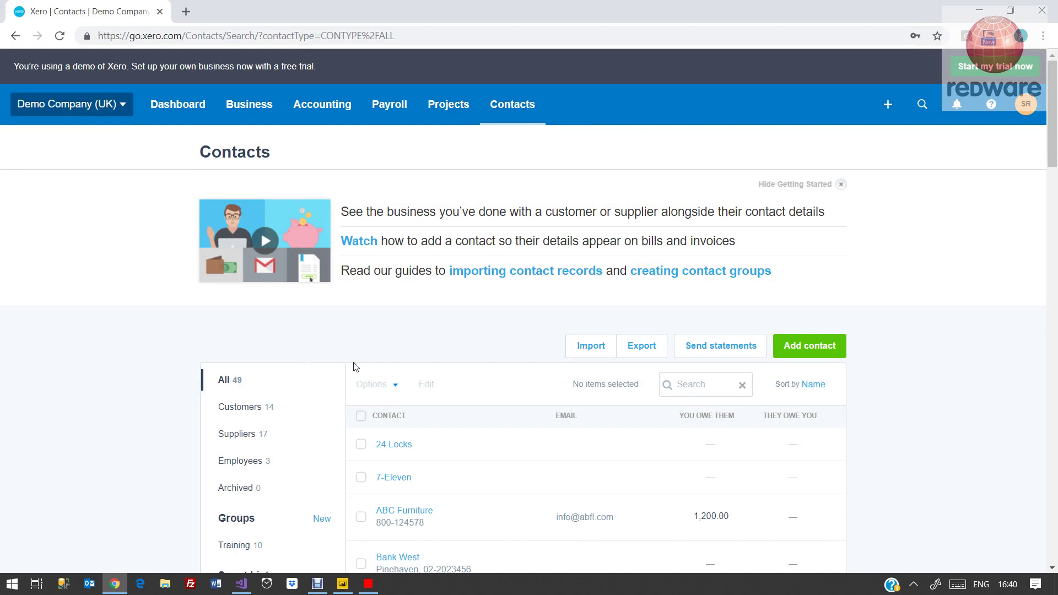
pyautogui.scroll(-3, 385, 356)
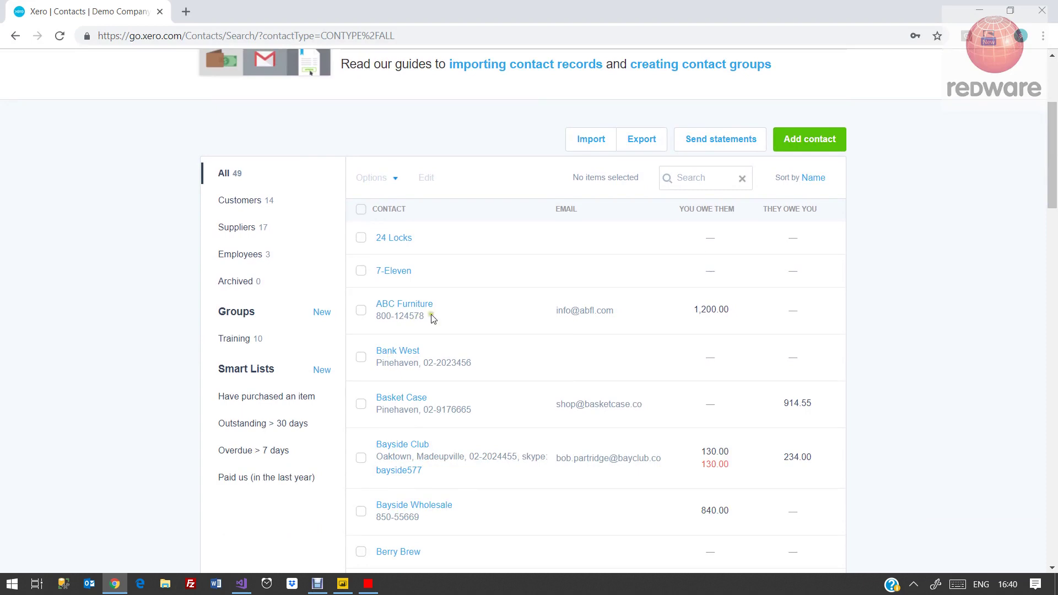
pyautogui.scroll(3, 432, 319)
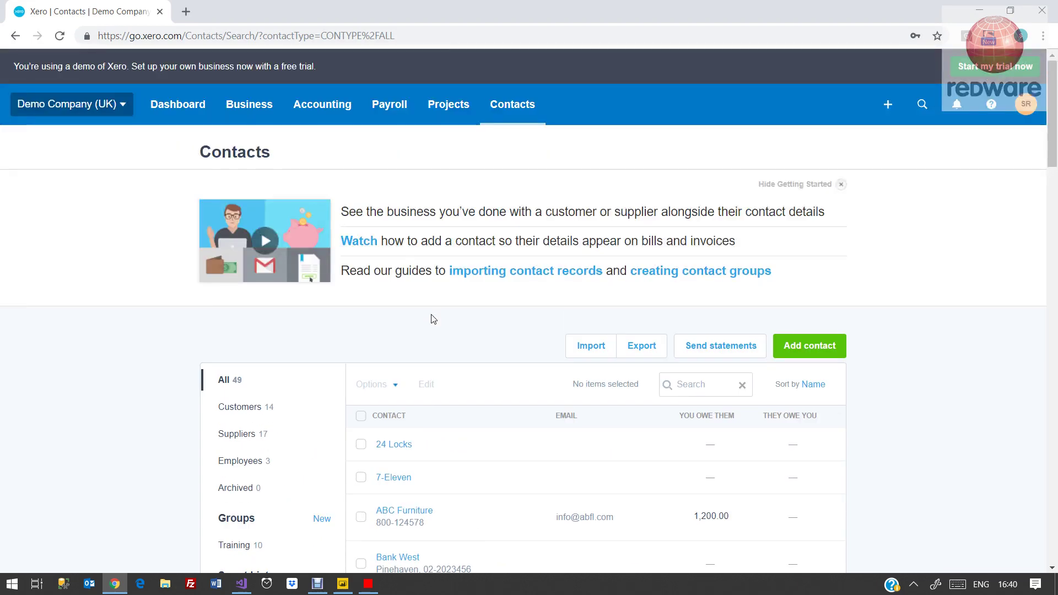
pyautogui.scroll(-3, 433, 319)
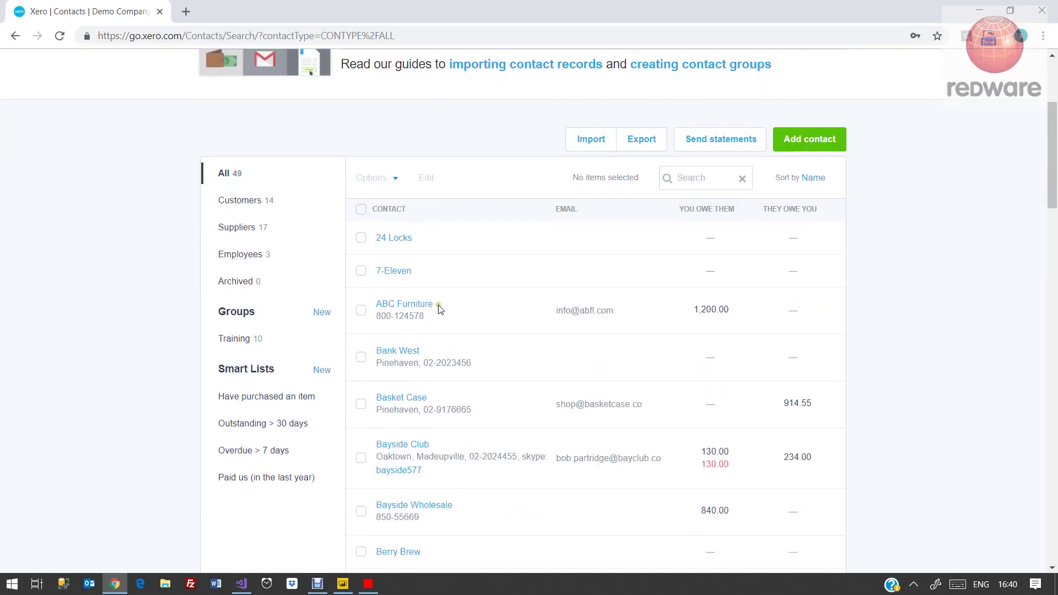
pyautogui.scroll(3, 437, 307)
pyautogui.scroll(-3, 471, 330)
pyautogui.scroll(-7, 518, 284)
pyautogui.scroll(6, 541, 273)
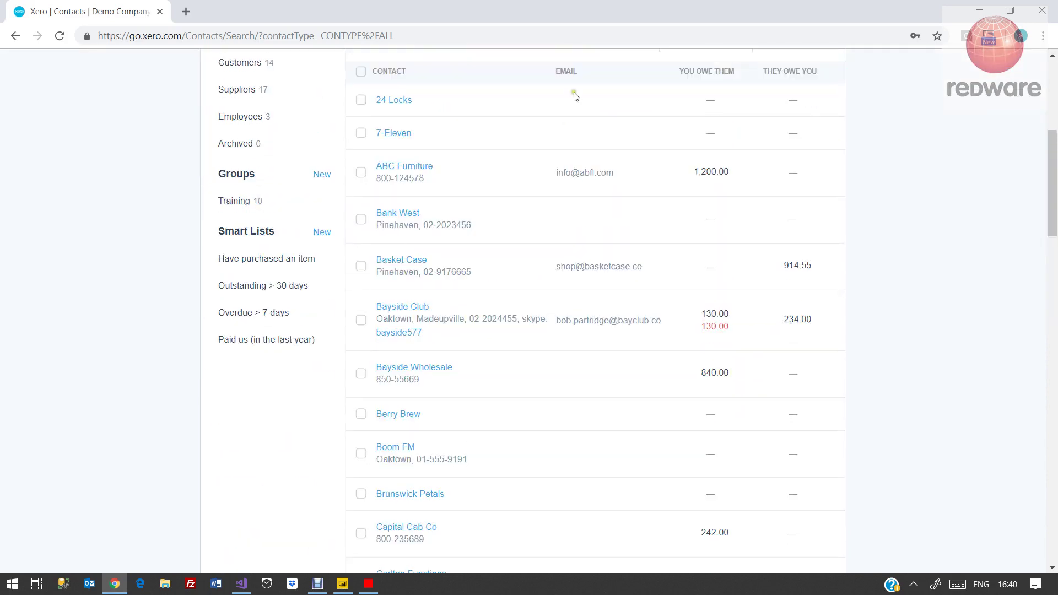
pyautogui.moveTo(394, 13); pyautogui.dragTo(642, 349)
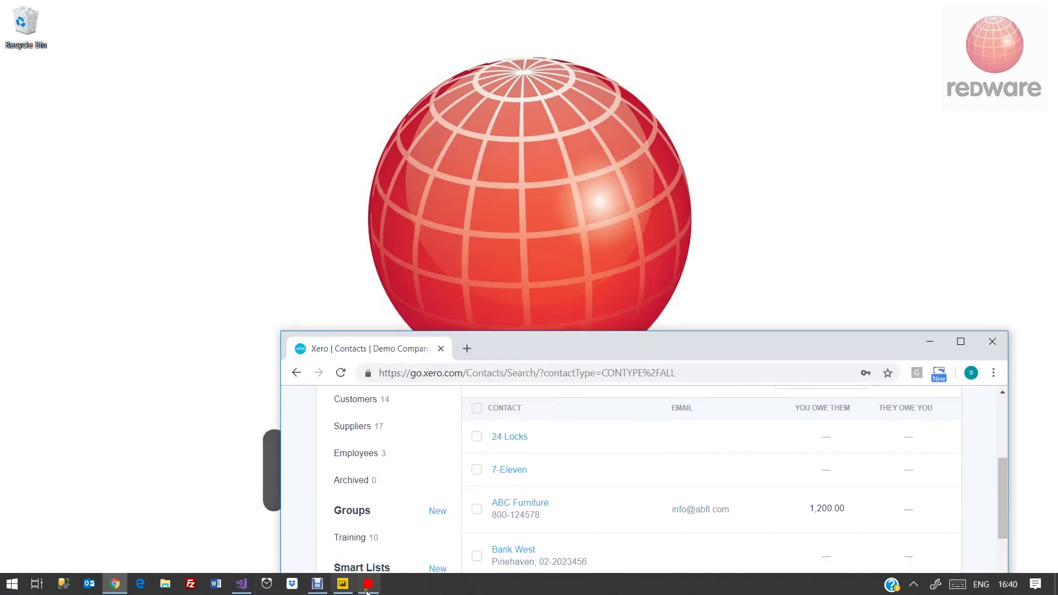
# - Connect the Redware connector's Xero setup to Demo Company (UK), loading 20% VAT tax codes
pyautogui.click(368, 583)
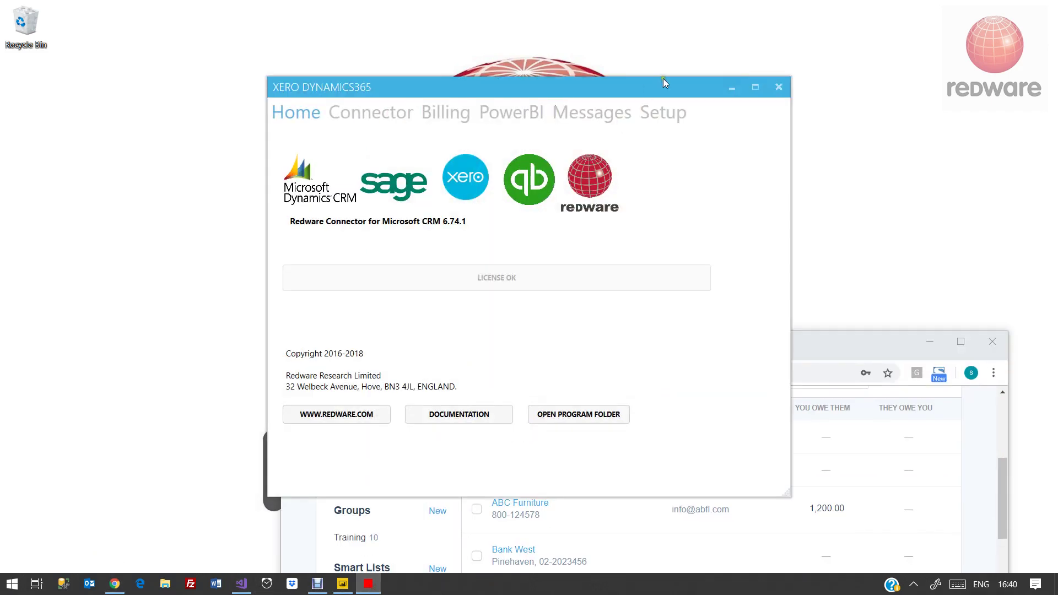
pyautogui.click(665, 113)
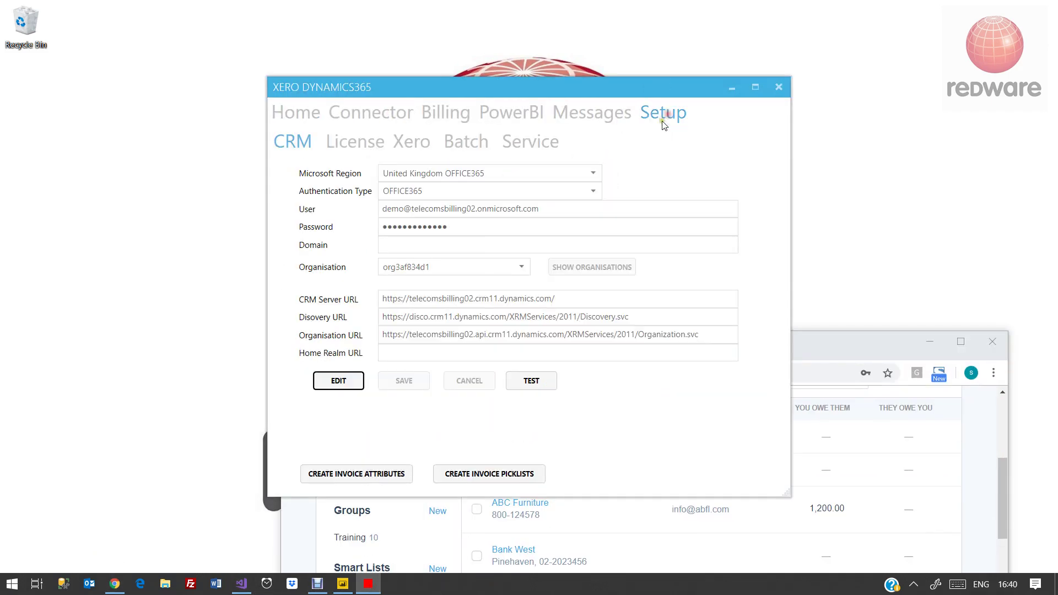
pyautogui.click(414, 144)
pyautogui.click(299, 193)
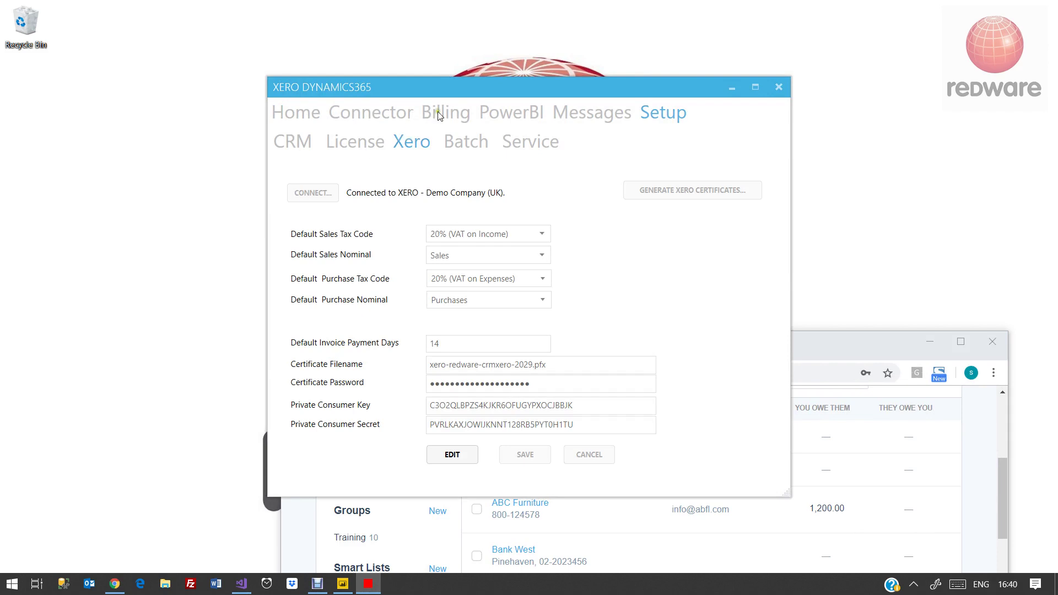
pyautogui.moveTo(446, 88); pyautogui.dragTo(276, 57)
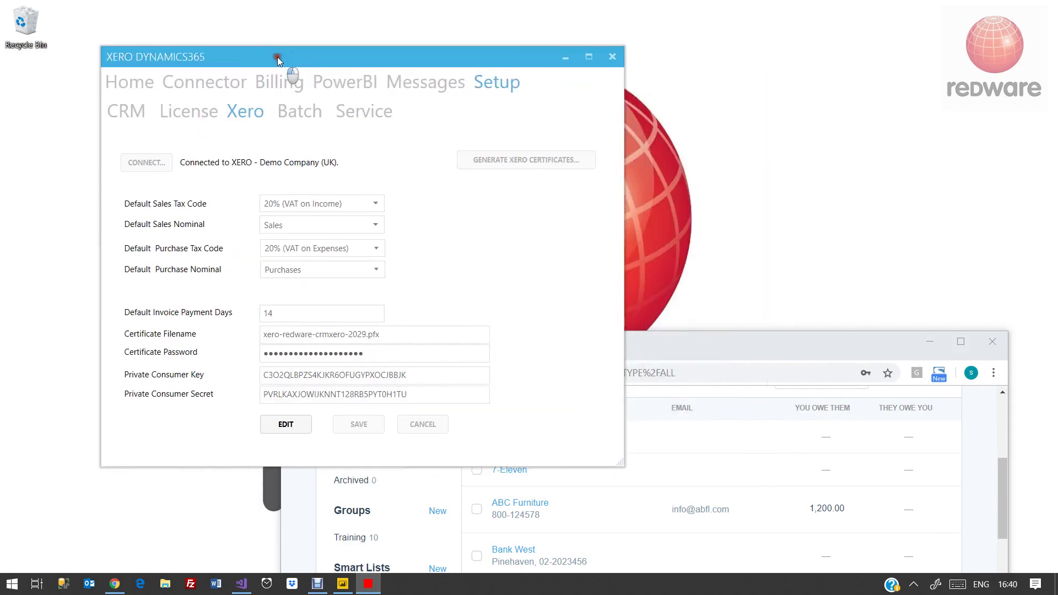
# - Create Power BI data files from the XERO connector in c:\temp\powerbi, then minimize Chrome
pyautogui.click(343, 82)
pyautogui.click(246, 118)
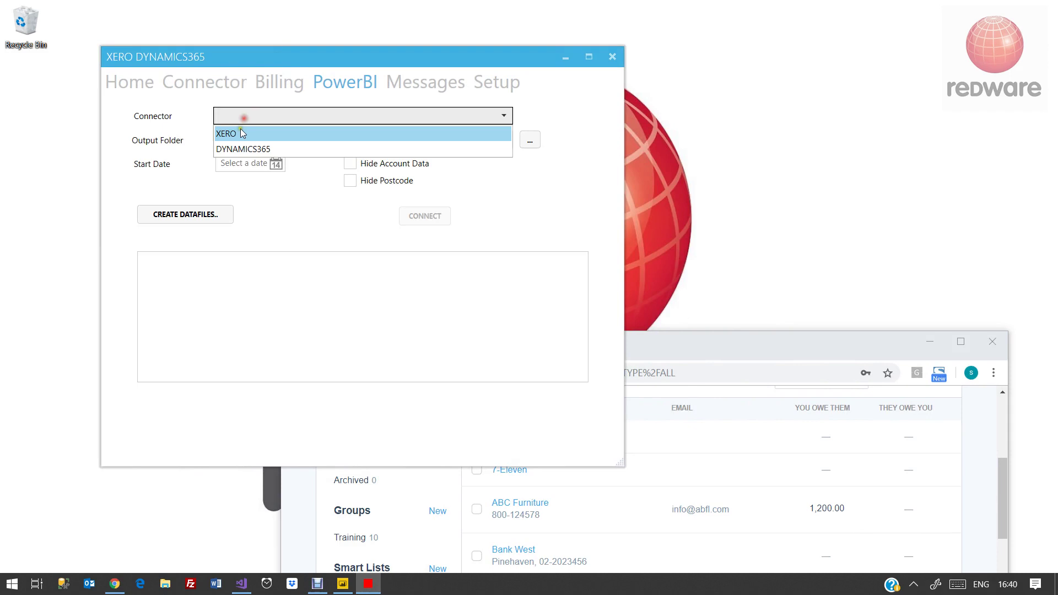
pyautogui.click(241, 132)
pyautogui.click(186, 211)
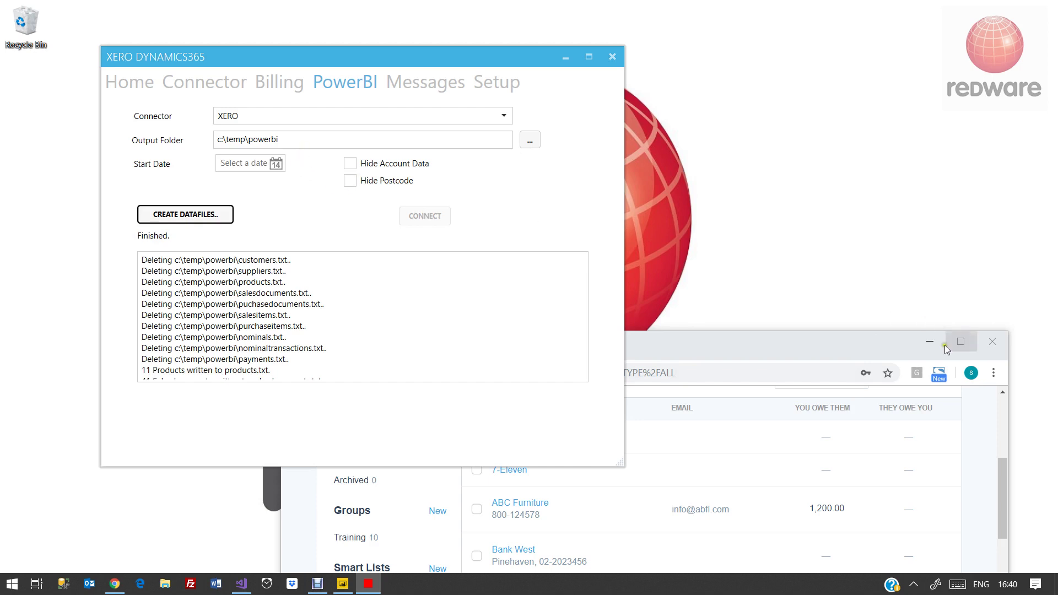
pyautogui.click(933, 341)
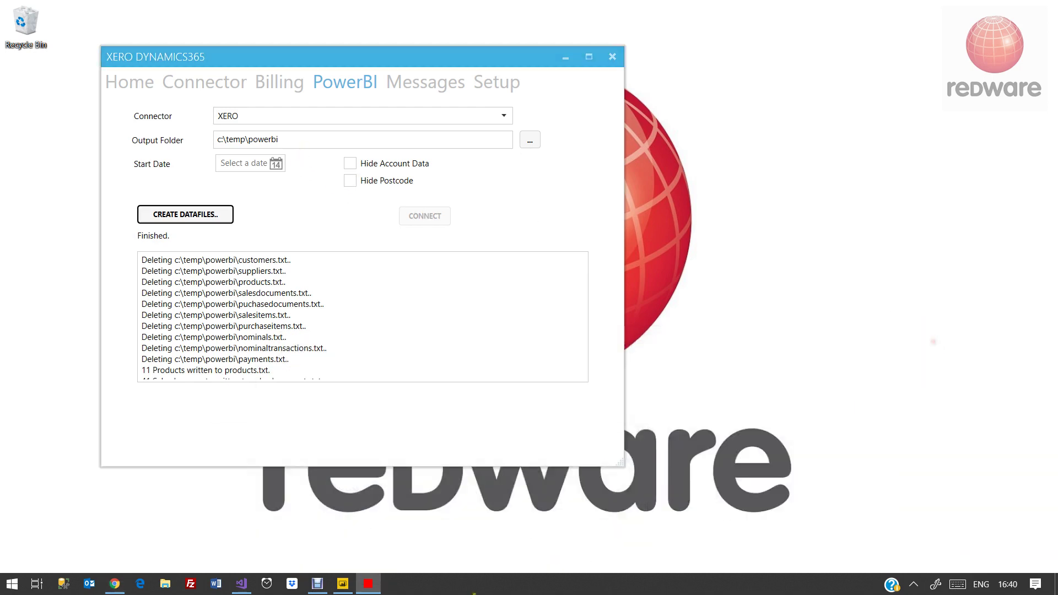
# - Open accounts-08.pbix from Power BI Desktop's recent items
pyautogui.click(344, 586)
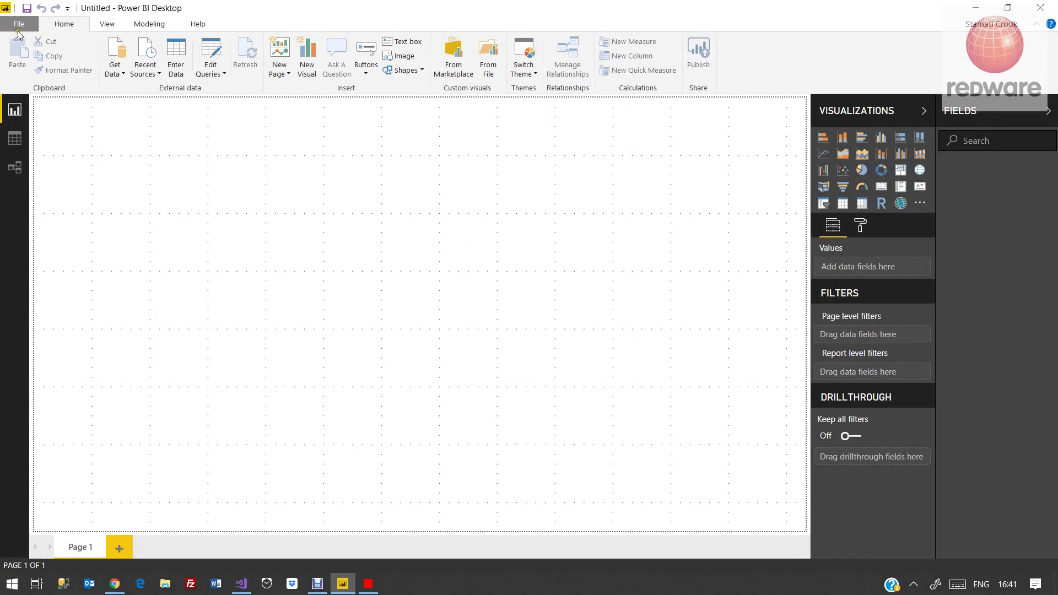
pyautogui.click(18, 26)
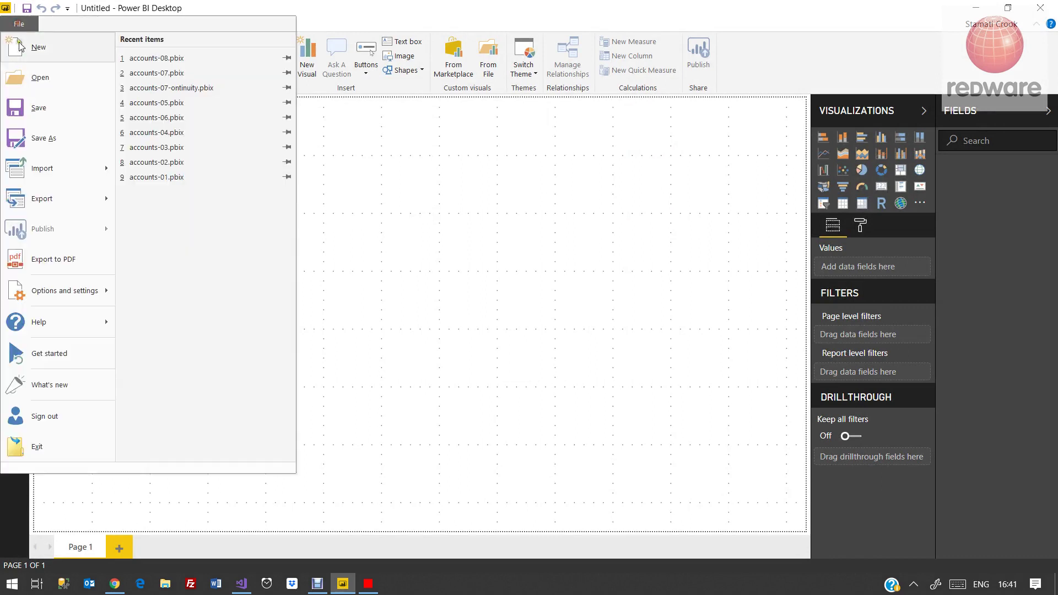
pyautogui.click(160, 57)
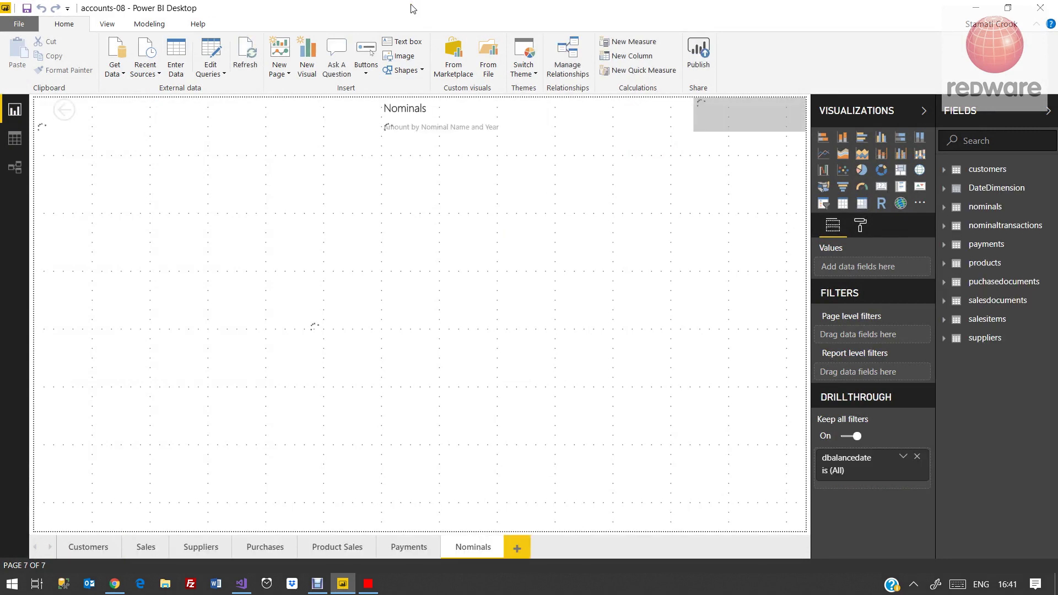
# - Refresh accounts-08 with the Xero files and view the Customers page showing £25.5K net sales
pyautogui.doubleClick(387, 15)
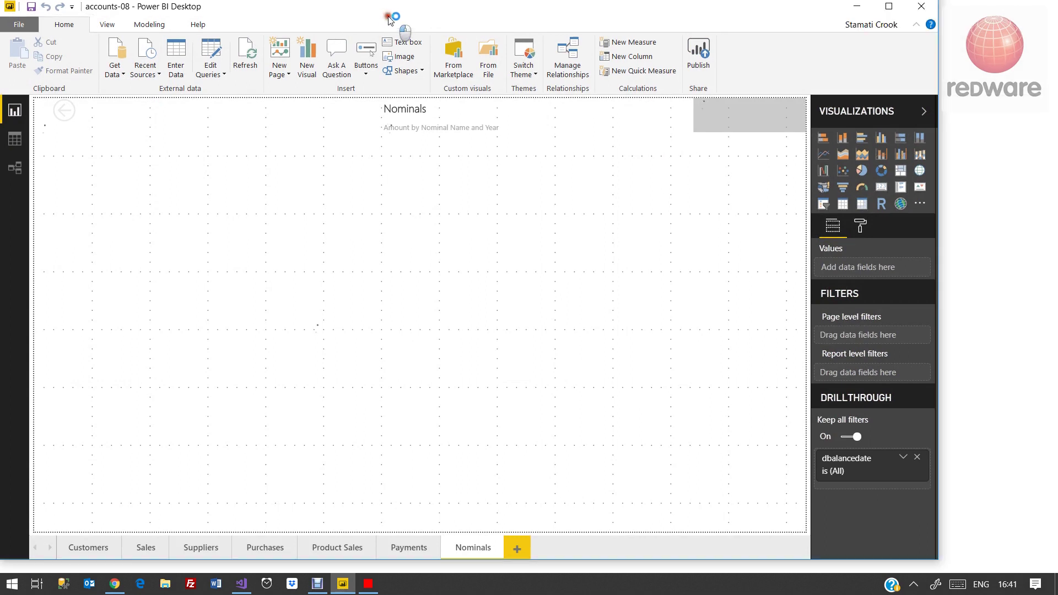
pyautogui.moveTo(388, 15); pyautogui.dragTo(410, 50)
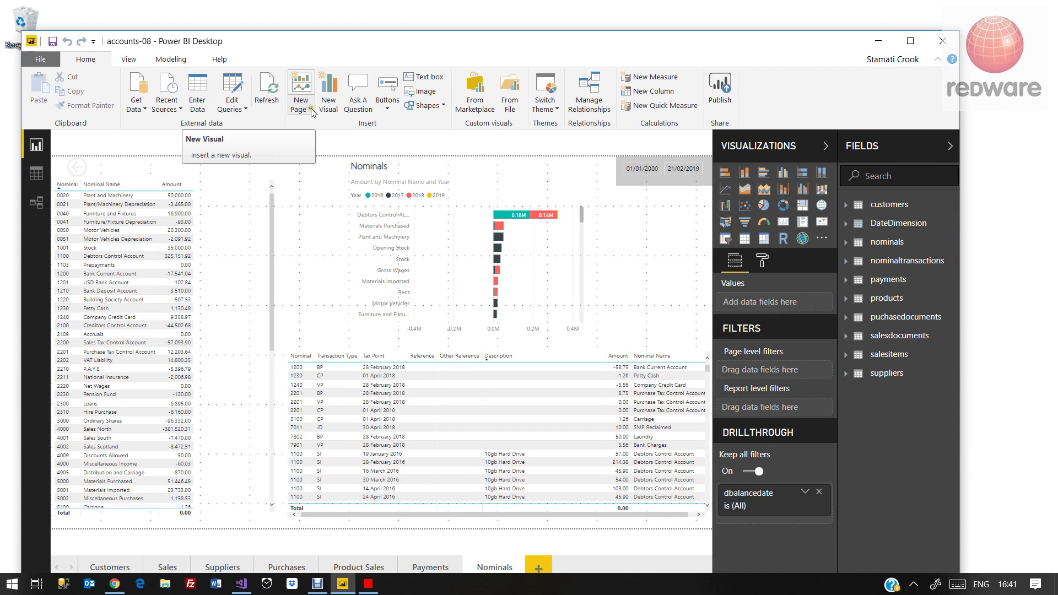
pyautogui.click(268, 99)
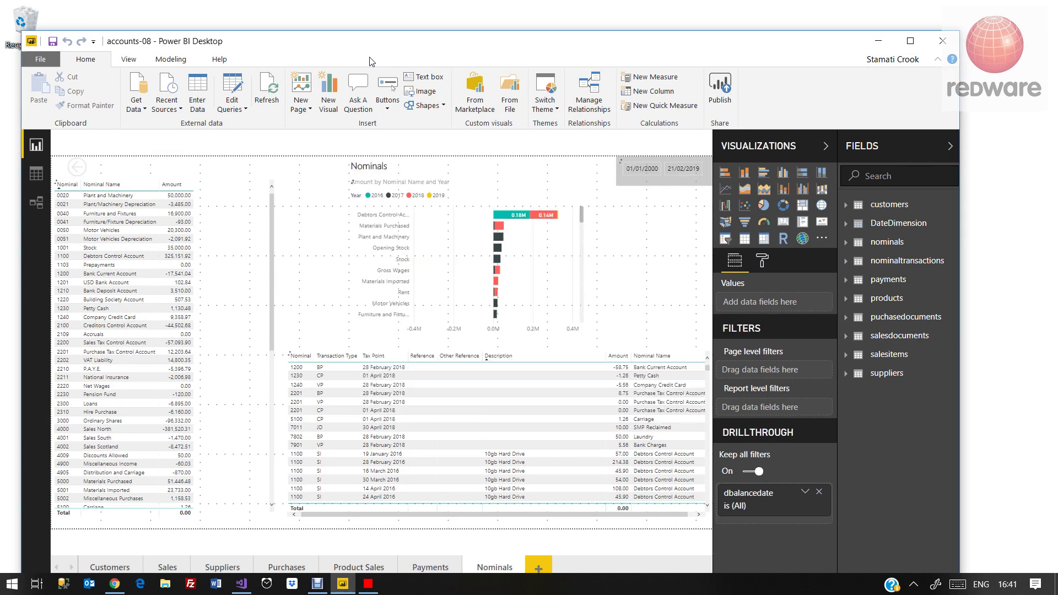
pyautogui.click(910, 43)
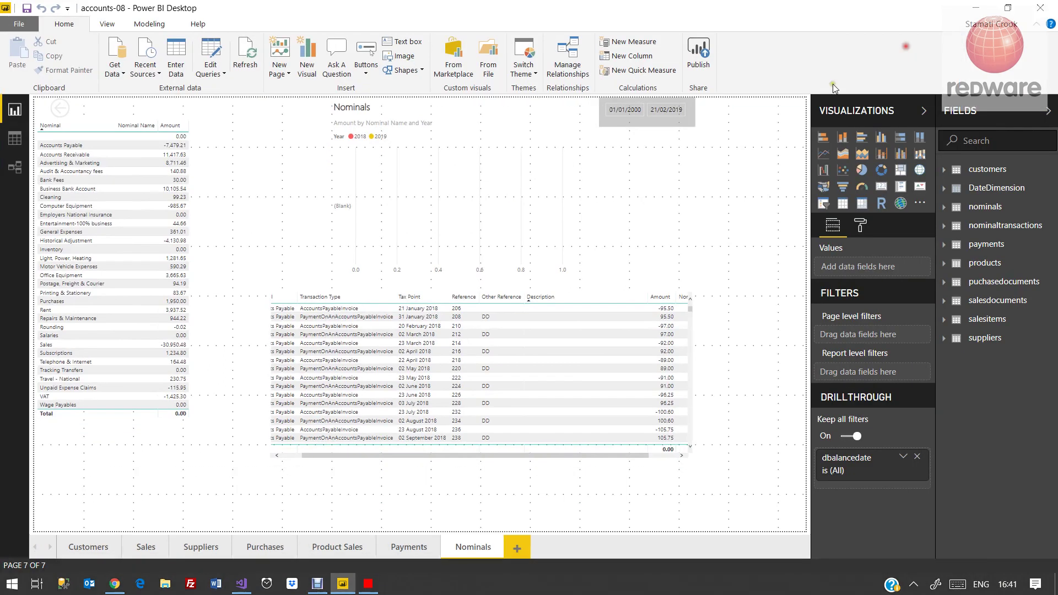
pyautogui.click(97, 548)
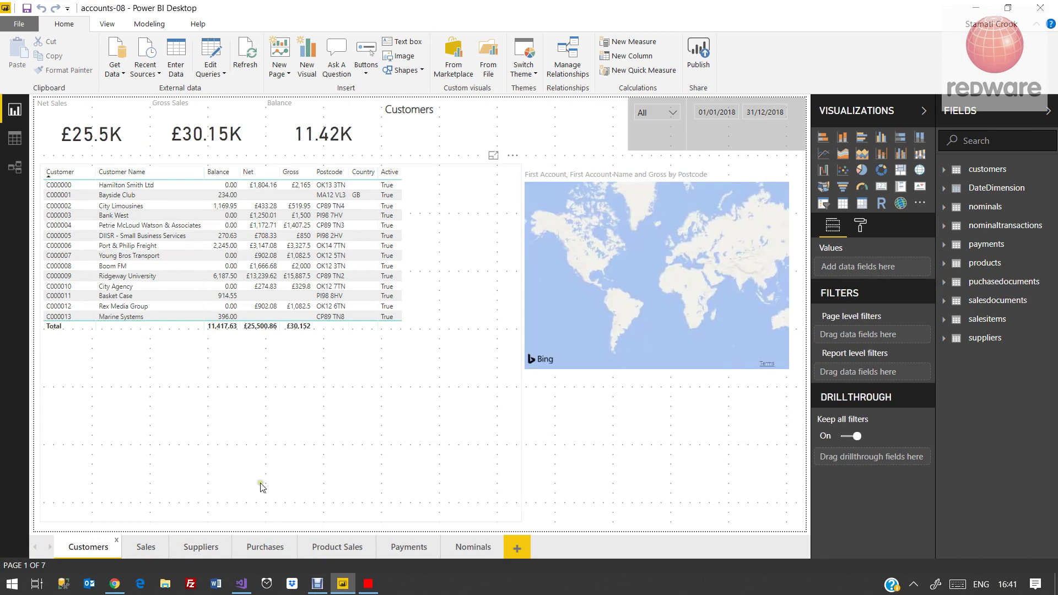
# - On the Sales page, filter invoices to Young Bros Transport, Hamilton Smith Ltd, then City Limousines
pyautogui.click(145, 548)
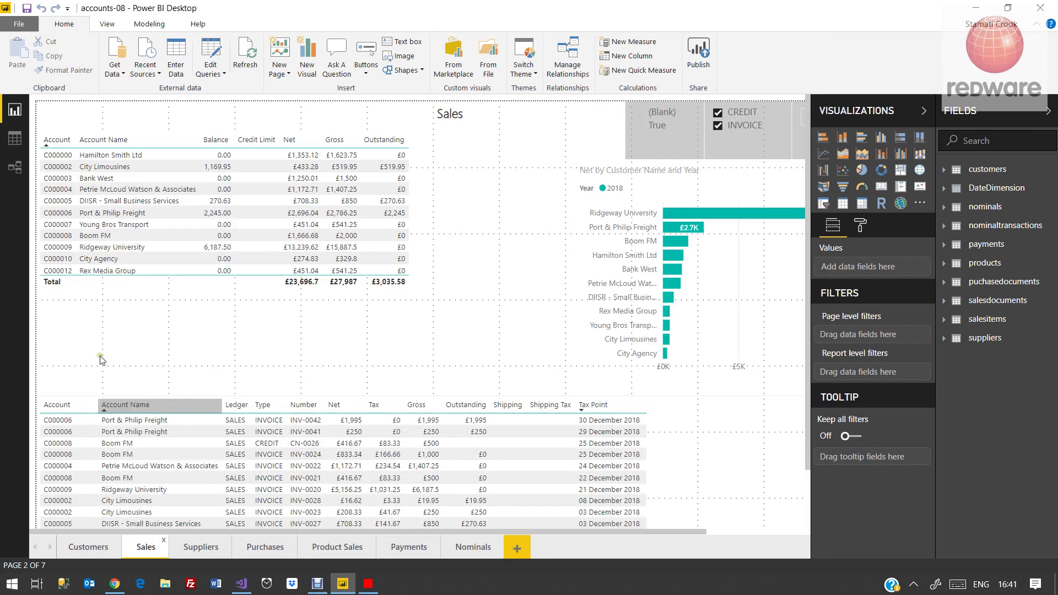
pyautogui.click(98, 216)
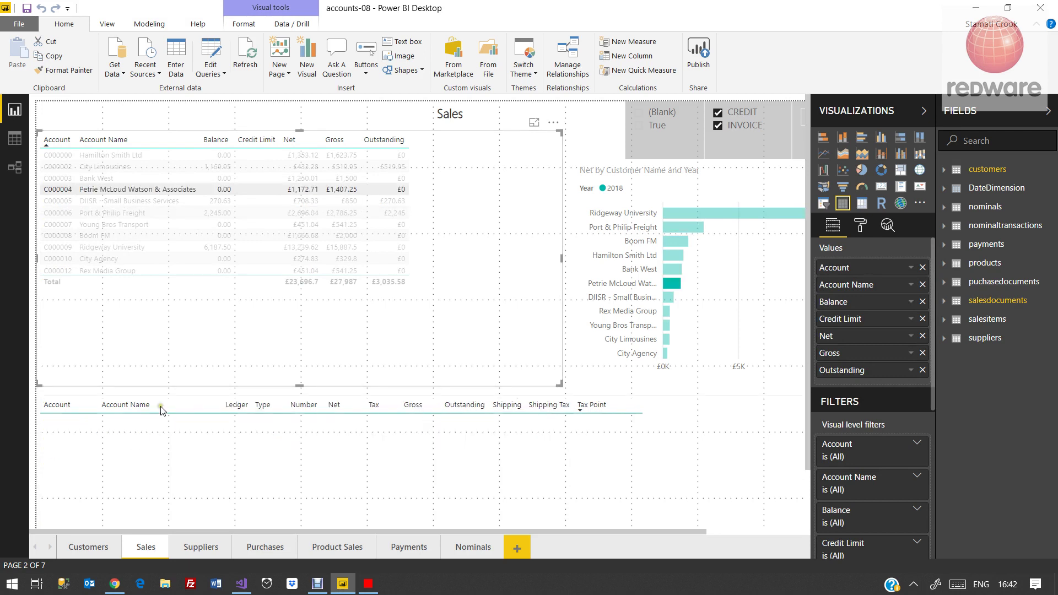
pyautogui.click(142, 223)
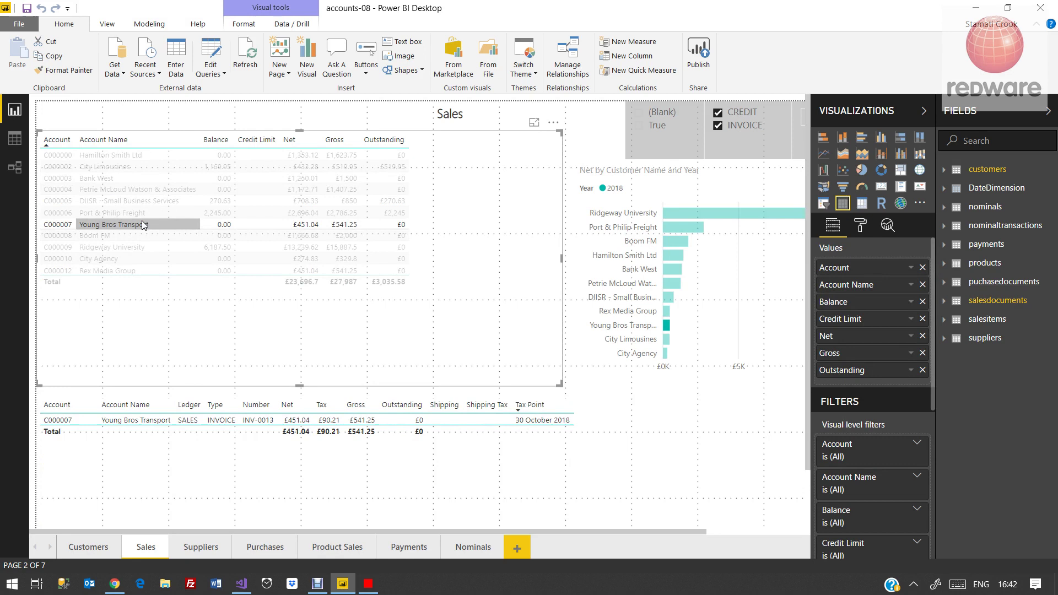
pyautogui.click(108, 154)
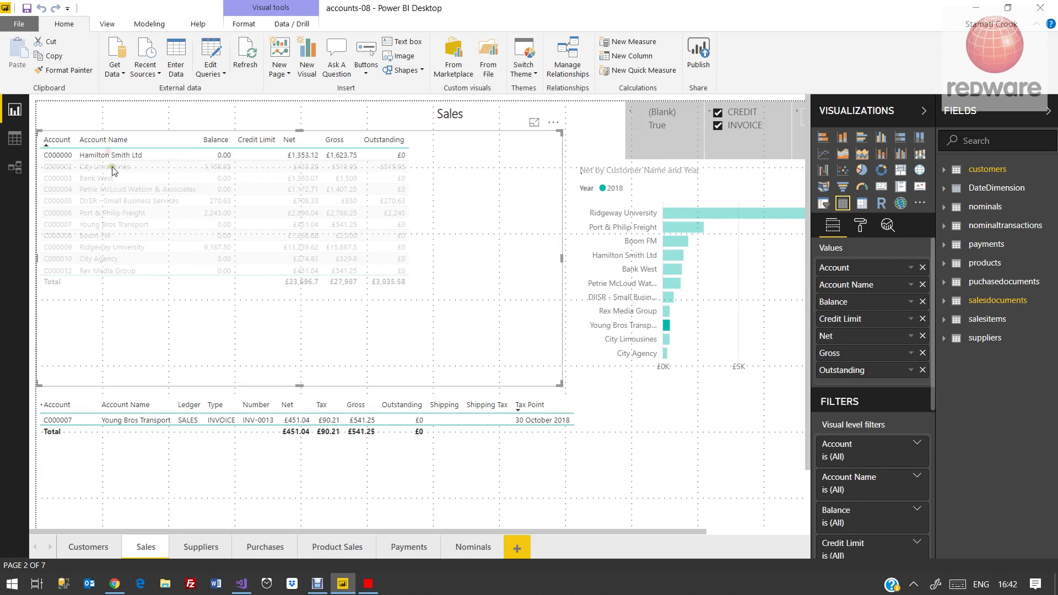
pyautogui.click(113, 169)
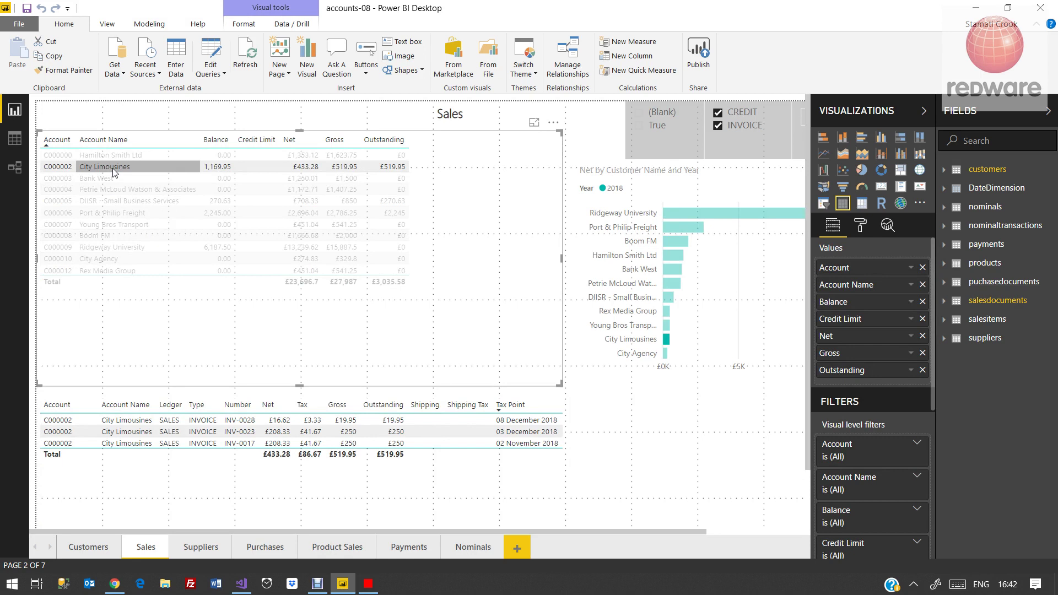
# - On Product Sales, filter sales to Fish out of Water, then Support-M, then clear the filter
pyautogui.click(207, 548)
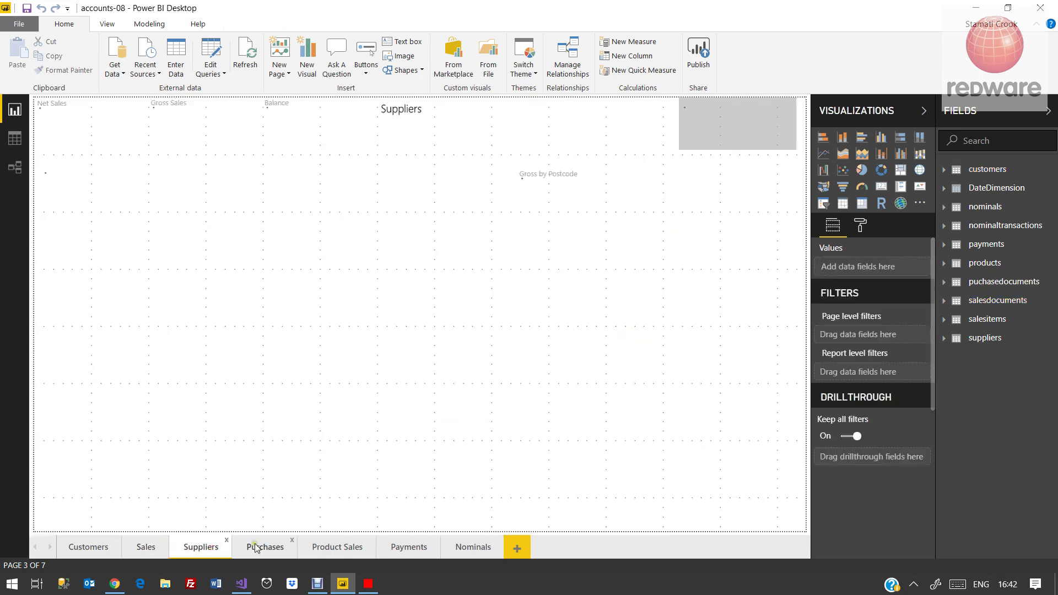
pyautogui.click(337, 547)
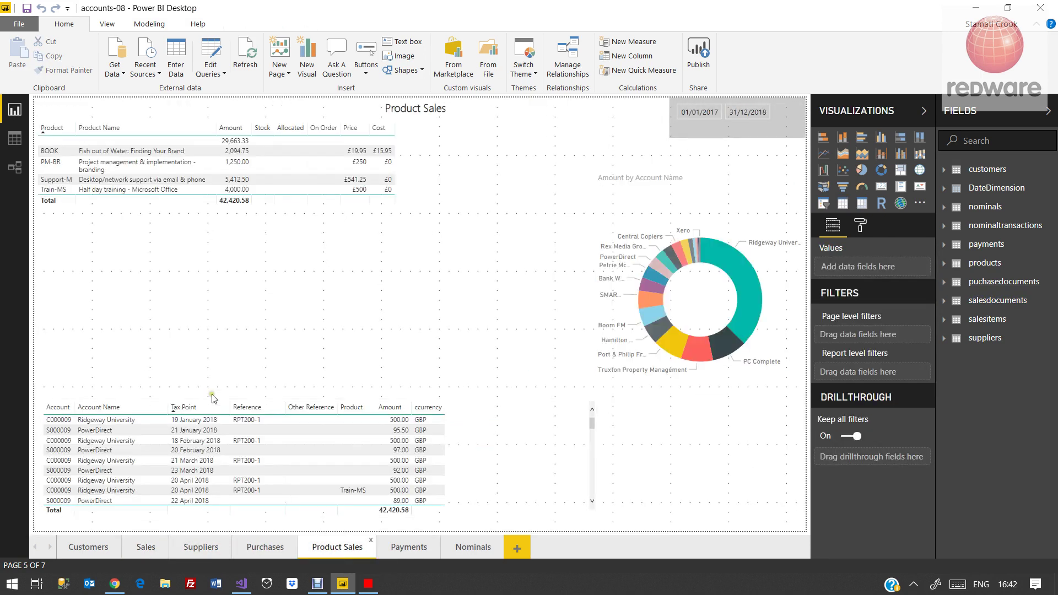
pyautogui.click(91, 153)
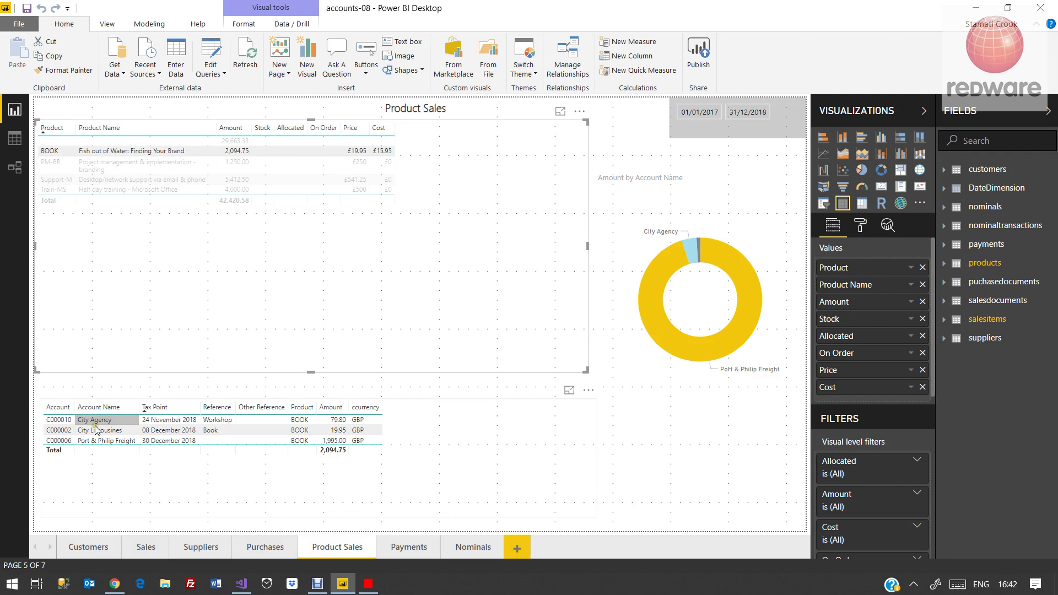
pyautogui.click(127, 179)
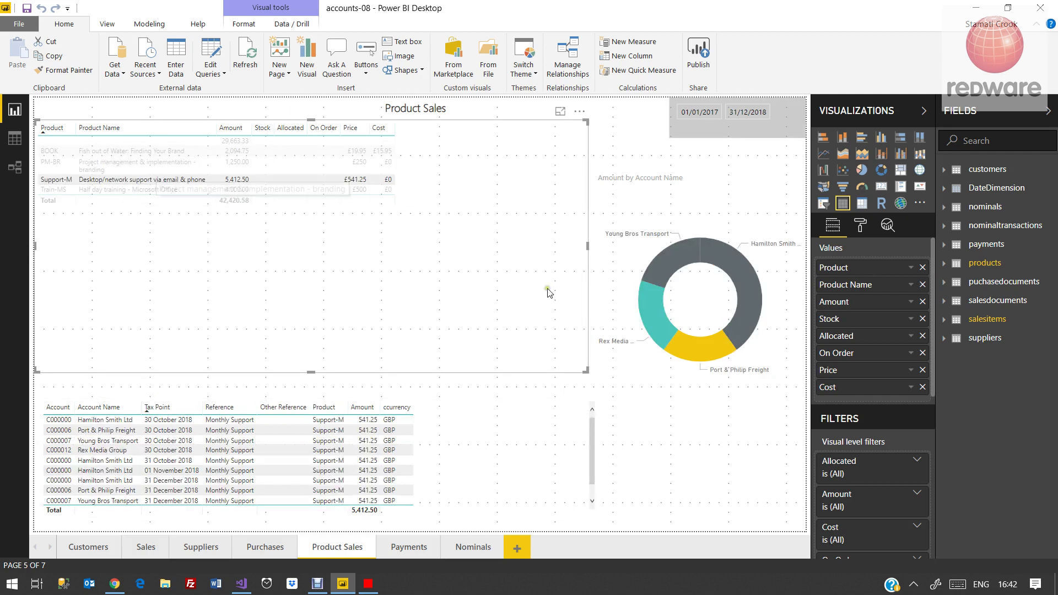
pyautogui.click(501, 268)
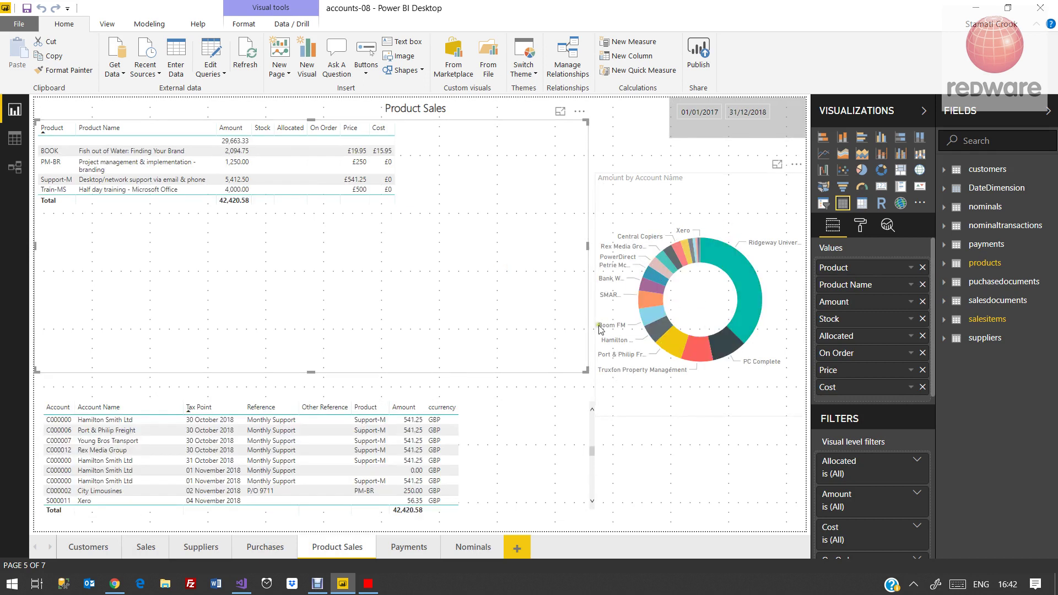
# - Cross-filter to PM-BR and view Port & Philip Freight, Ridgeway University, Truxton and Boom FM transactions
pyautogui.click(200, 168)
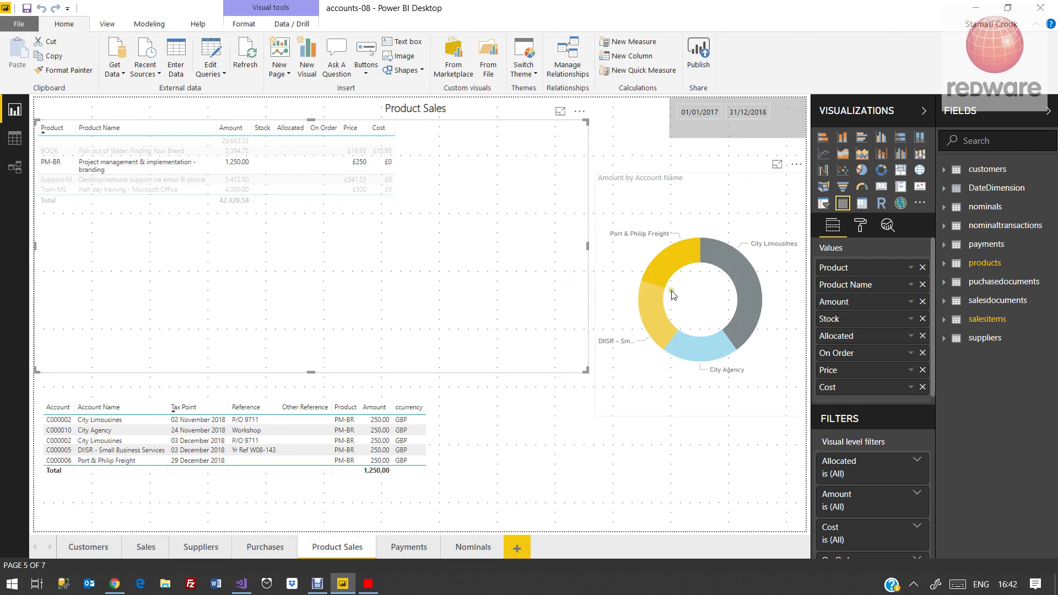
pyautogui.click(679, 267)
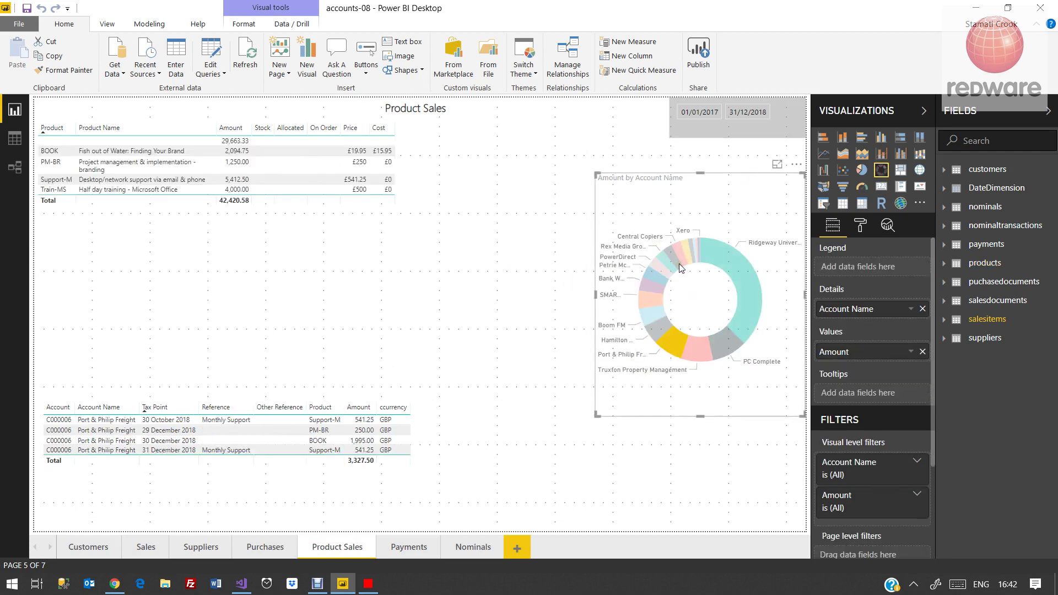
pyautogui.click(757, 293)
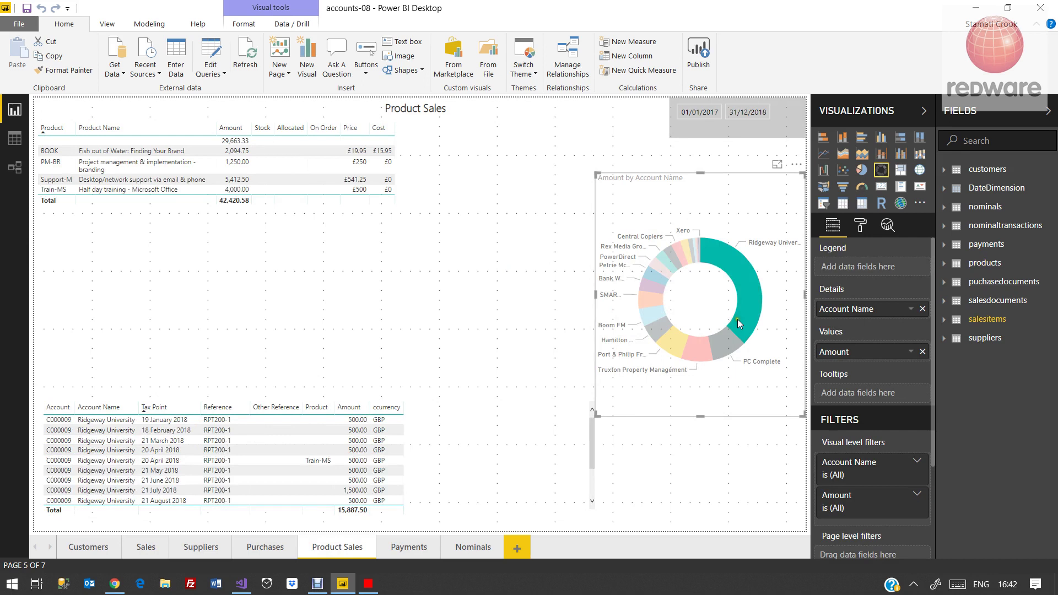
pyautogui.click(701, 355)
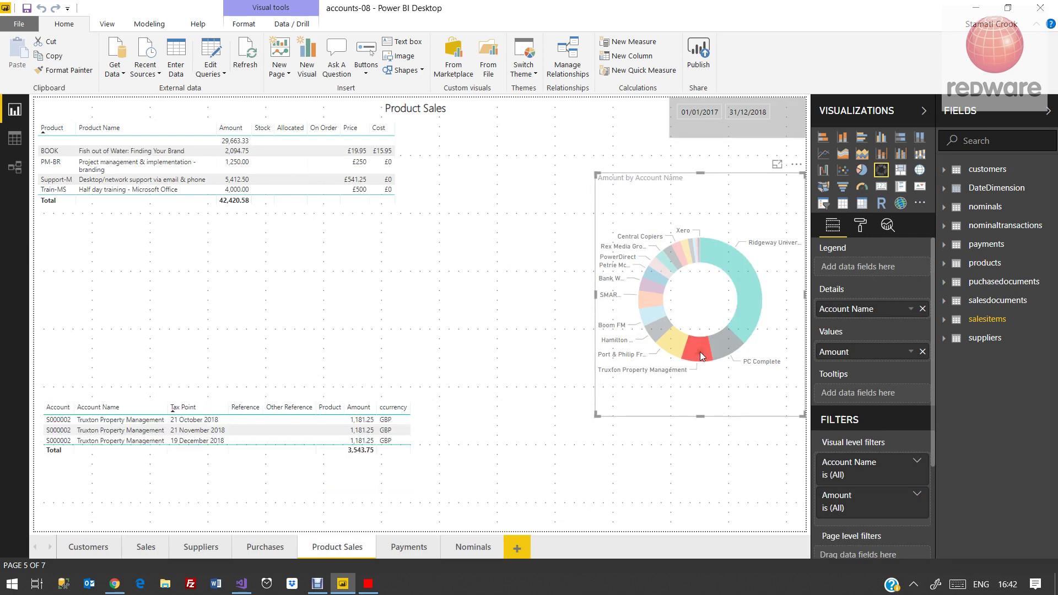
pyautogui.click(648, 314)
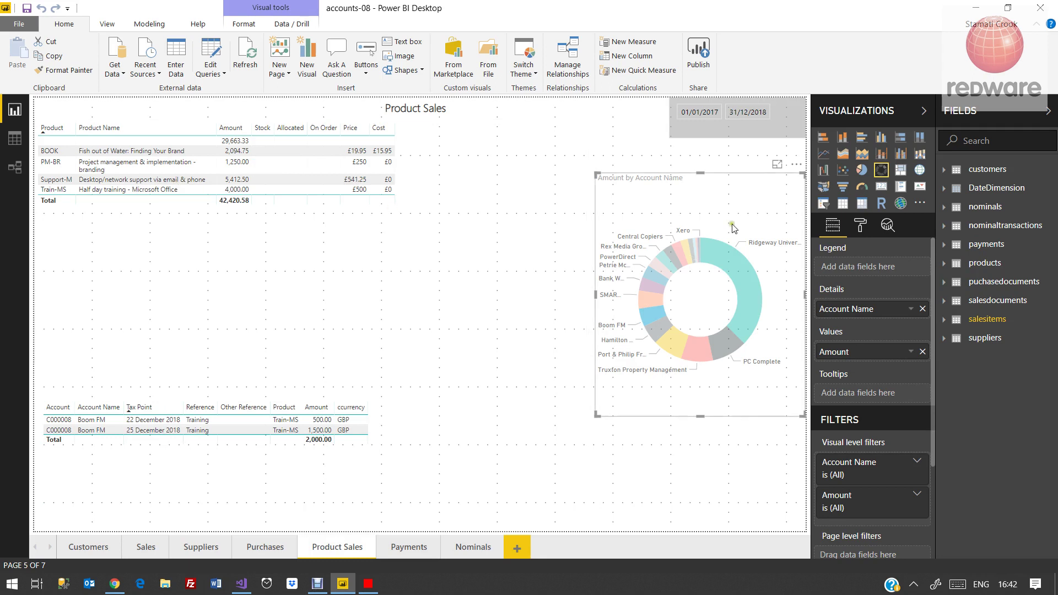
pyautogui.click(203, 163)
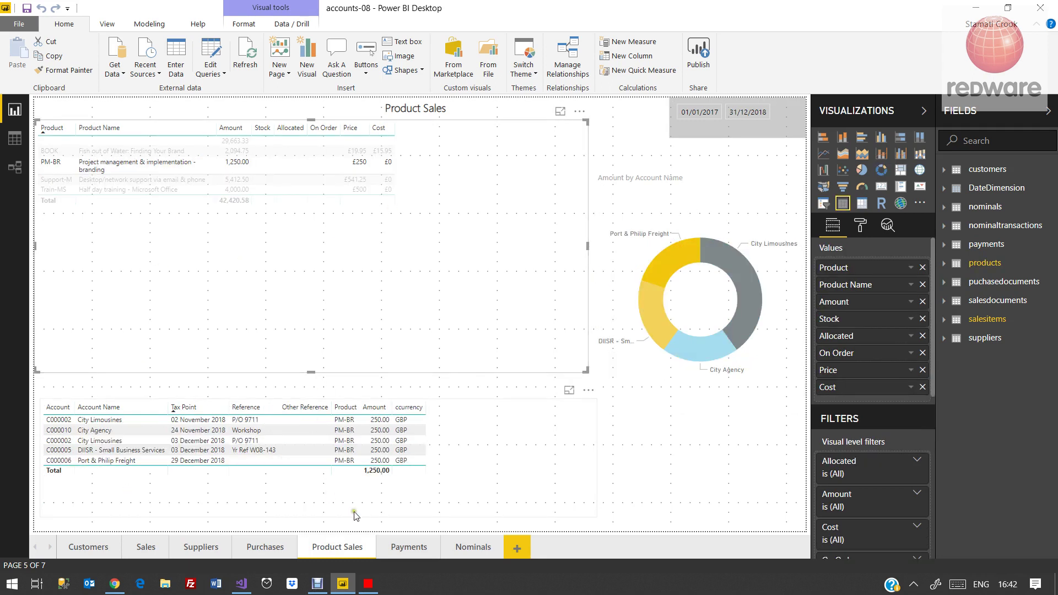
pyautogui.click(409, 558)
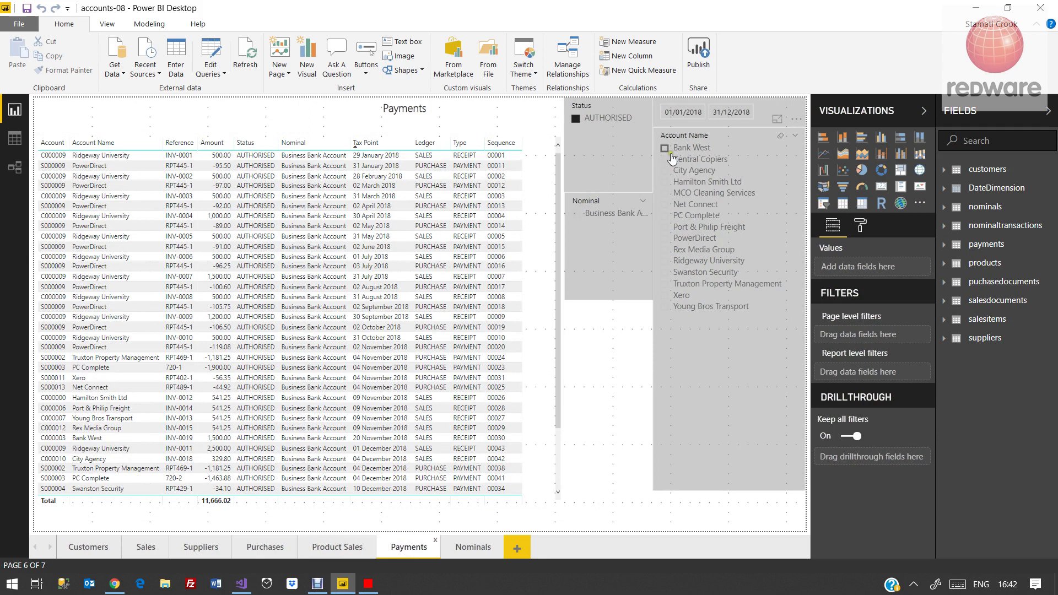
# - Filter the Payments Account Name slicer to Hamilton Smith Ltd, PC Complete, then MCO Cleaning Services
pyautogui.click(666, 183)
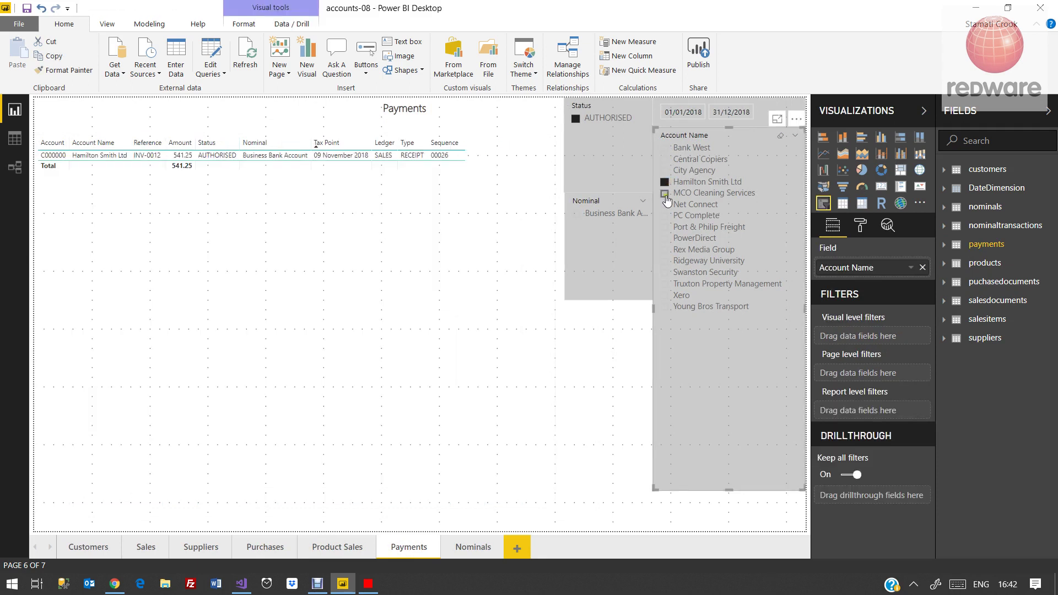
pyautogui.click(663, 215)
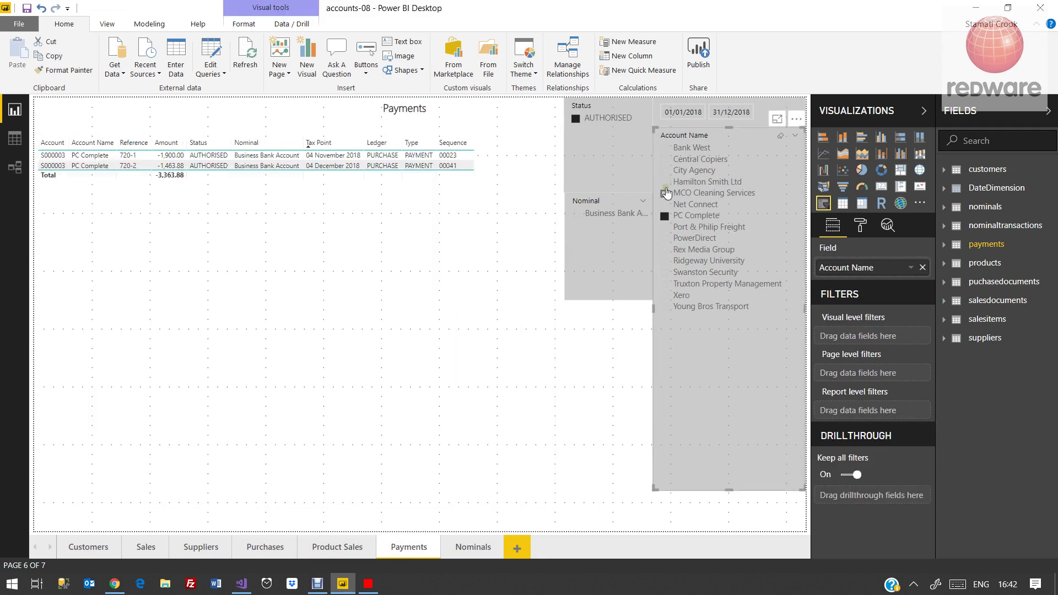
pyautogui.click(665, 194)
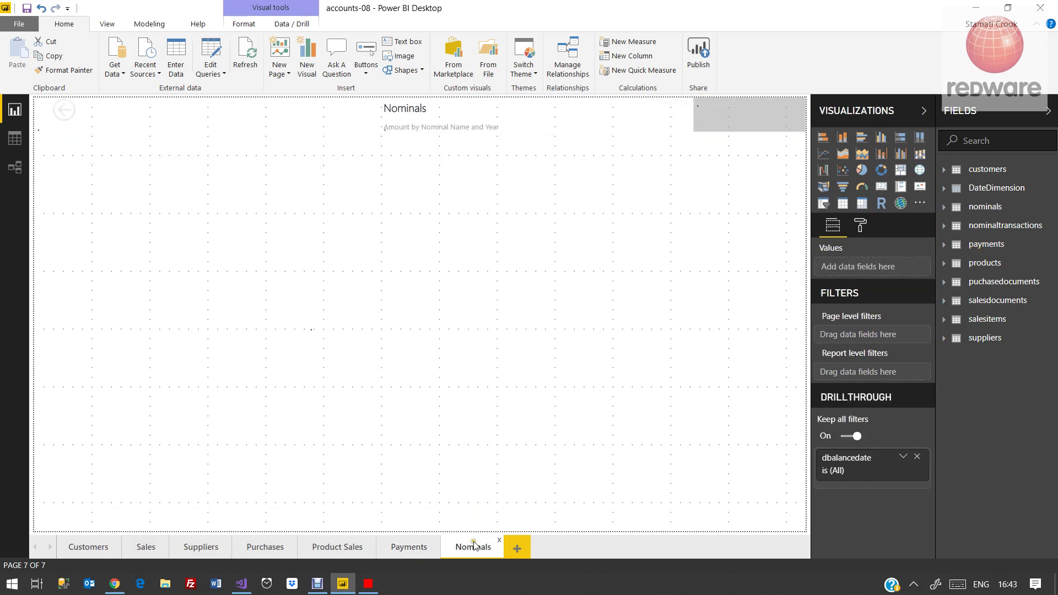
# - Cross-filter Nominals to Advertising & Marketing, General Expenses, then Light, Power, Heating (1,281.65)
pyautogui.click(94, 174)
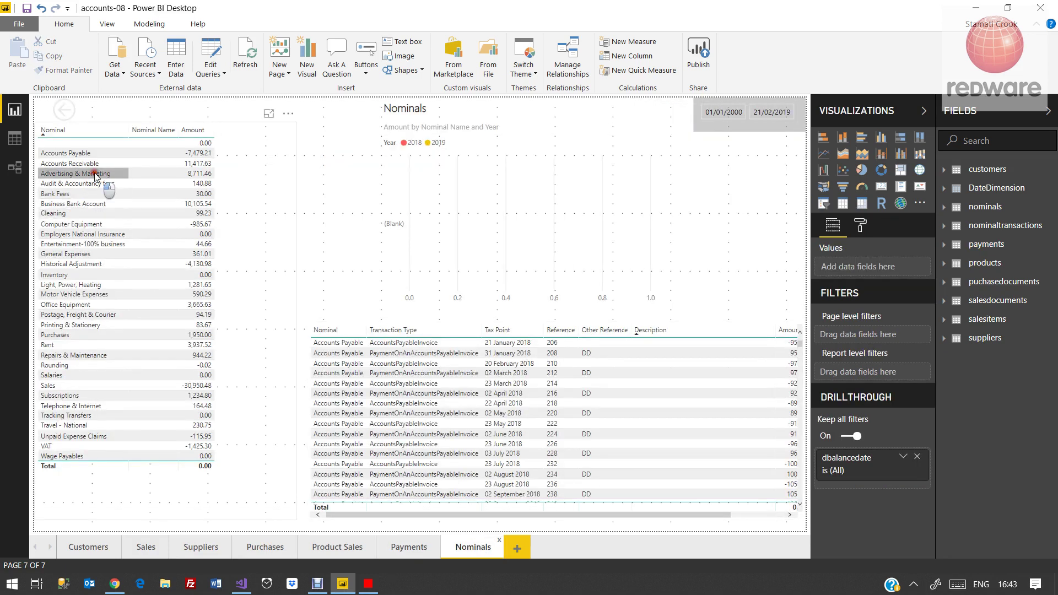
pyautogui.click(53, 256)
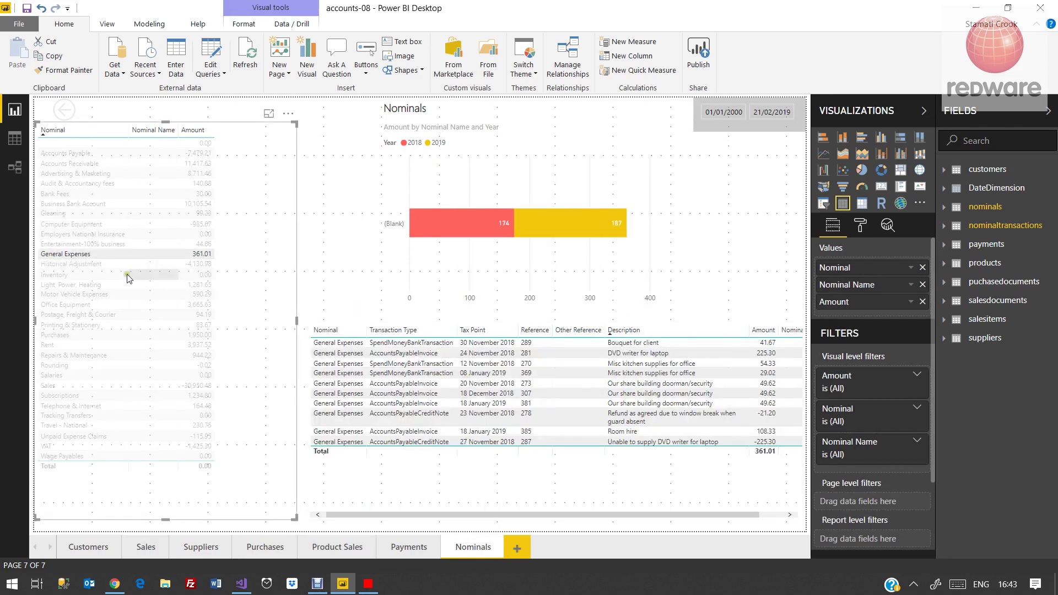
pyautogui.click(99, 285)
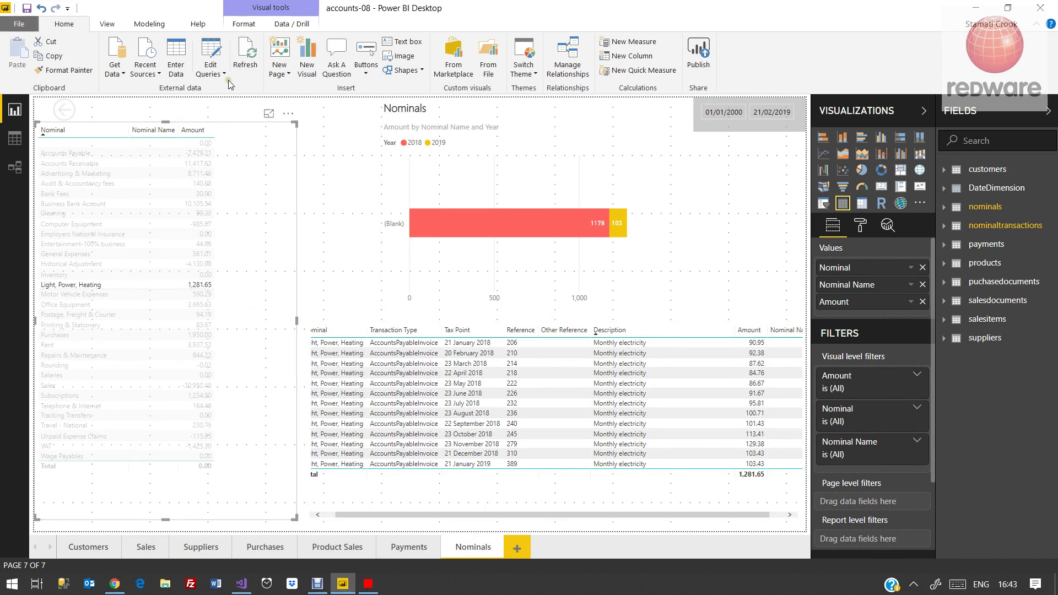
# - Preview the 11-row products query in Power Query Editor, then return to the Nominals report
pyautogui.click(210, 69)
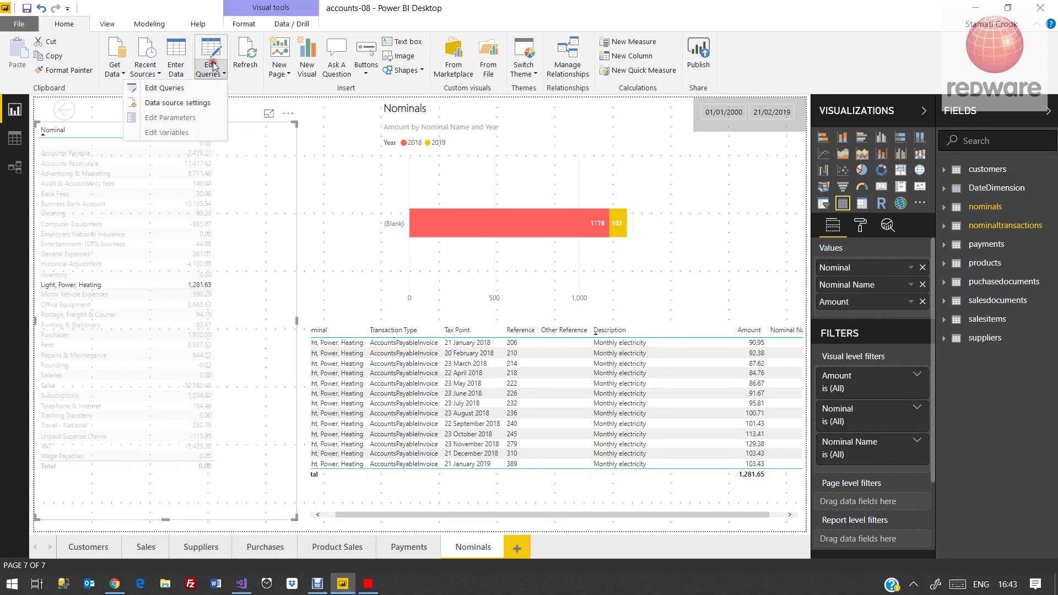
pyautogui.click(193, 91)
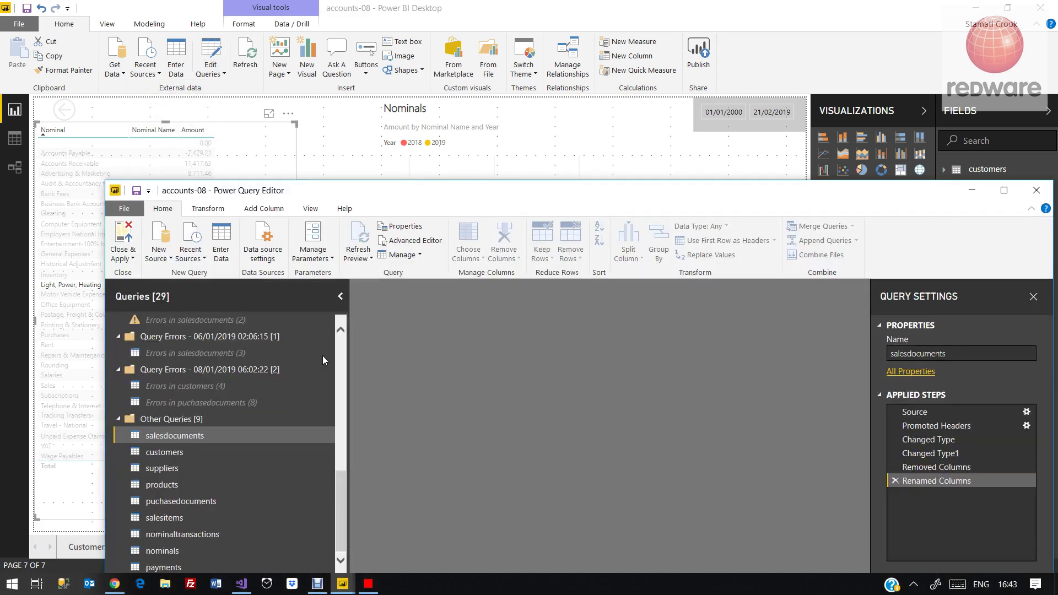
pyautogui.click(160, 483)
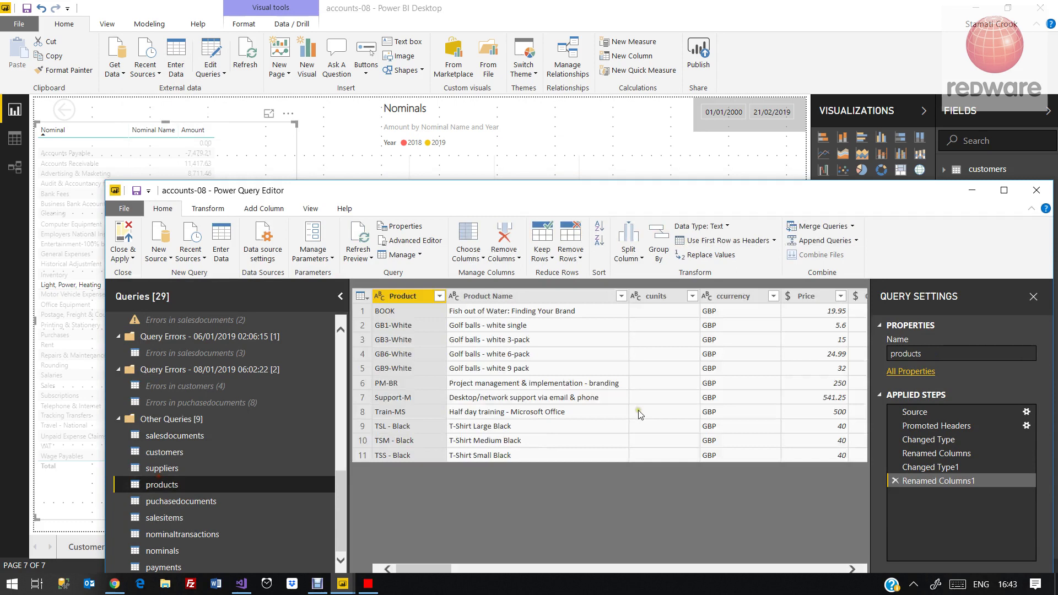
pyautogui.click(343, 142)
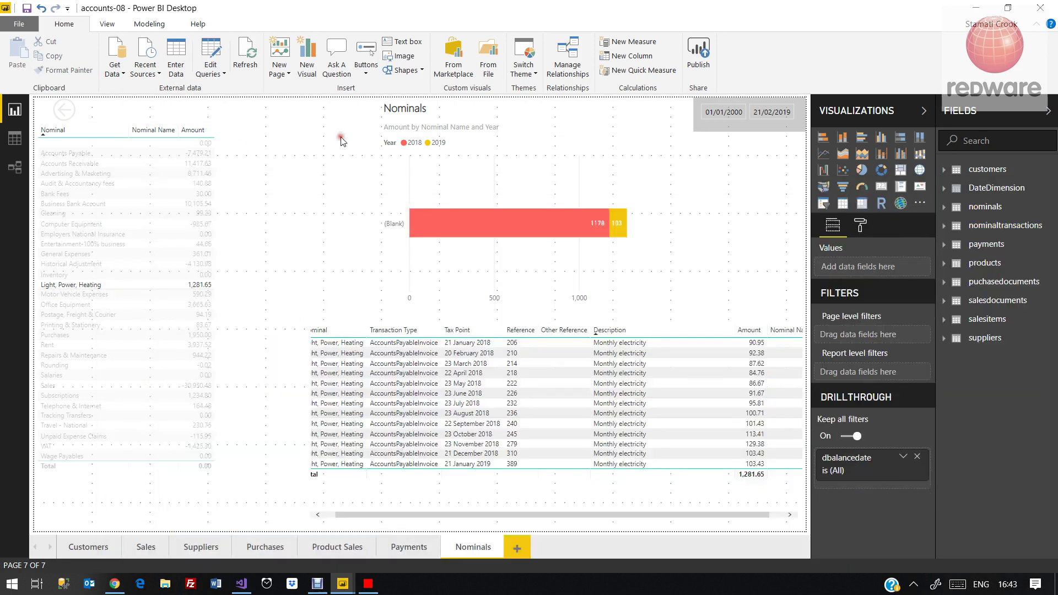
# - Save and publish accounts-08.pbix to My workspace, replace the existing dataset, and open it online
pyautogui.click(19, 24)
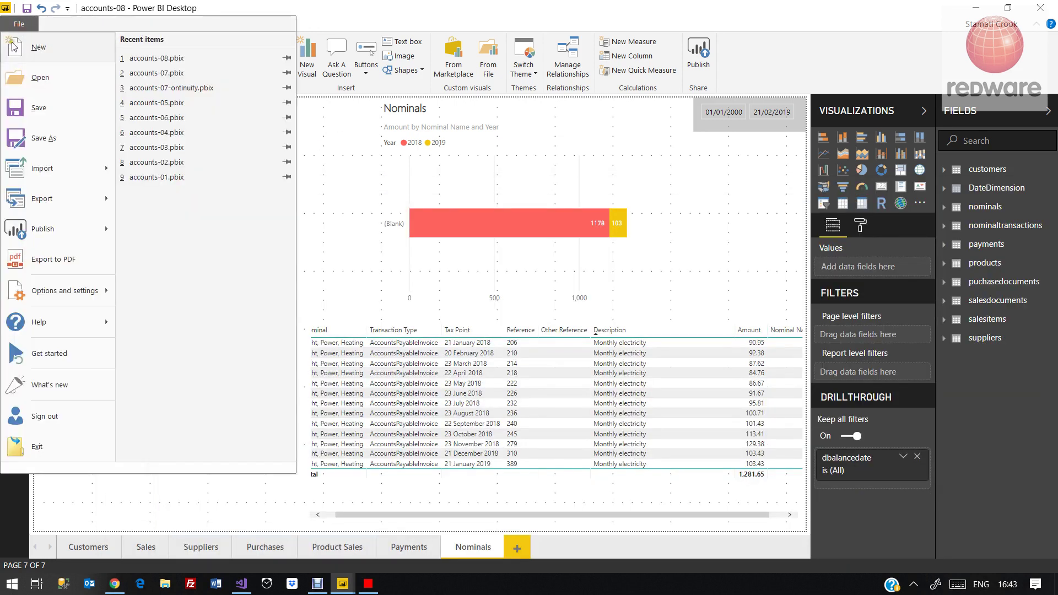
pyautogui.moveTo(64, 227)
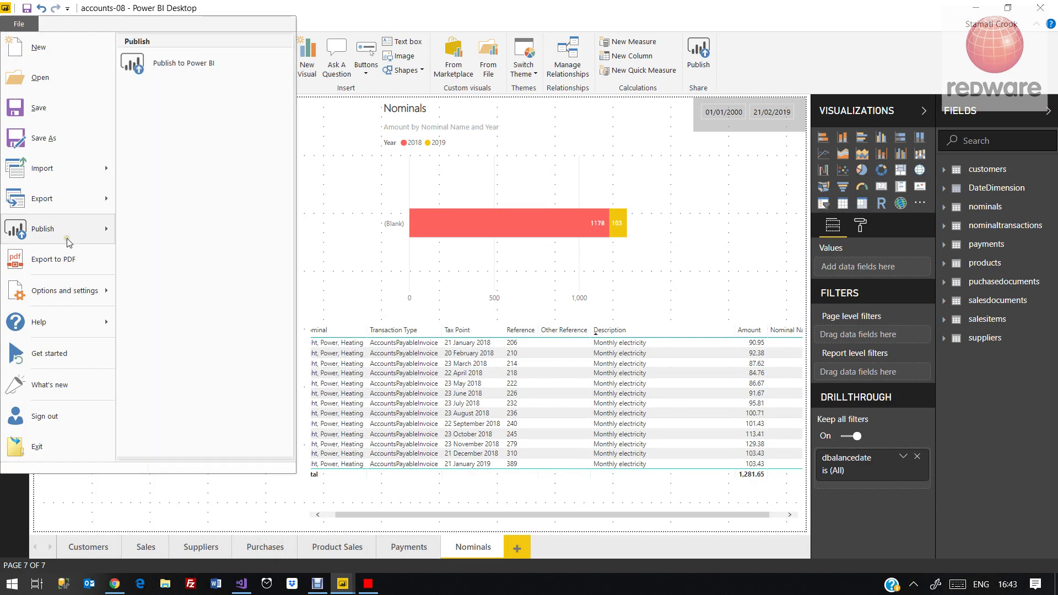
pyautogui.click(153, 64)
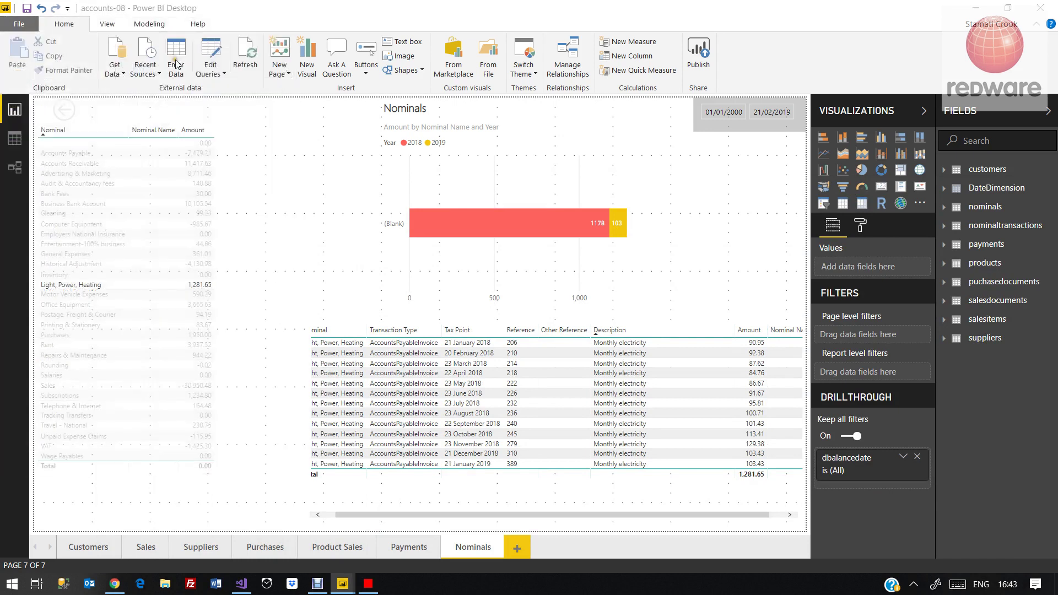
pyautogui.click(592, 314)
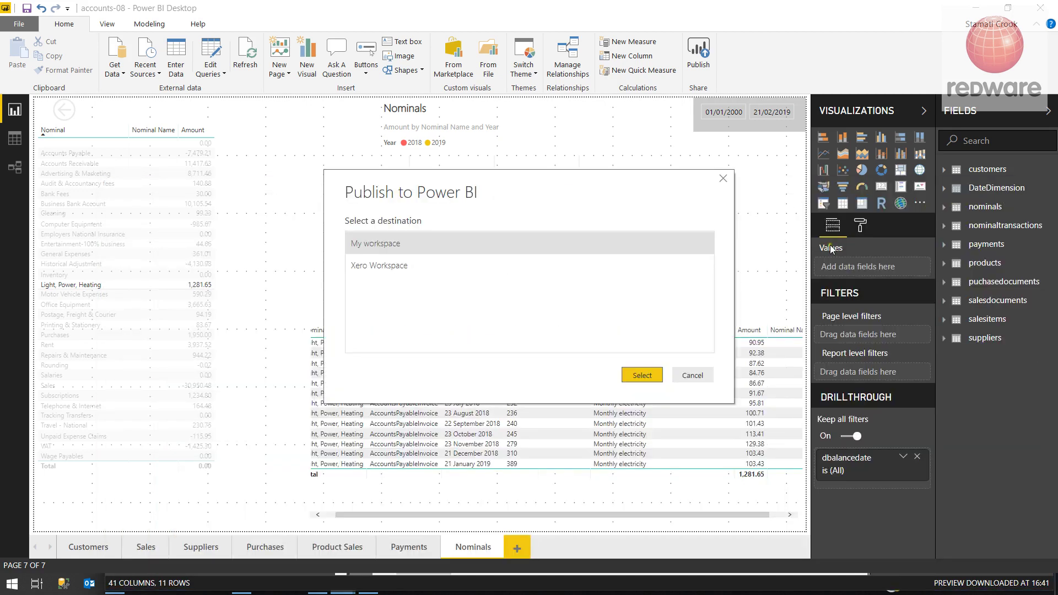
pyautogui.click(392, 244)
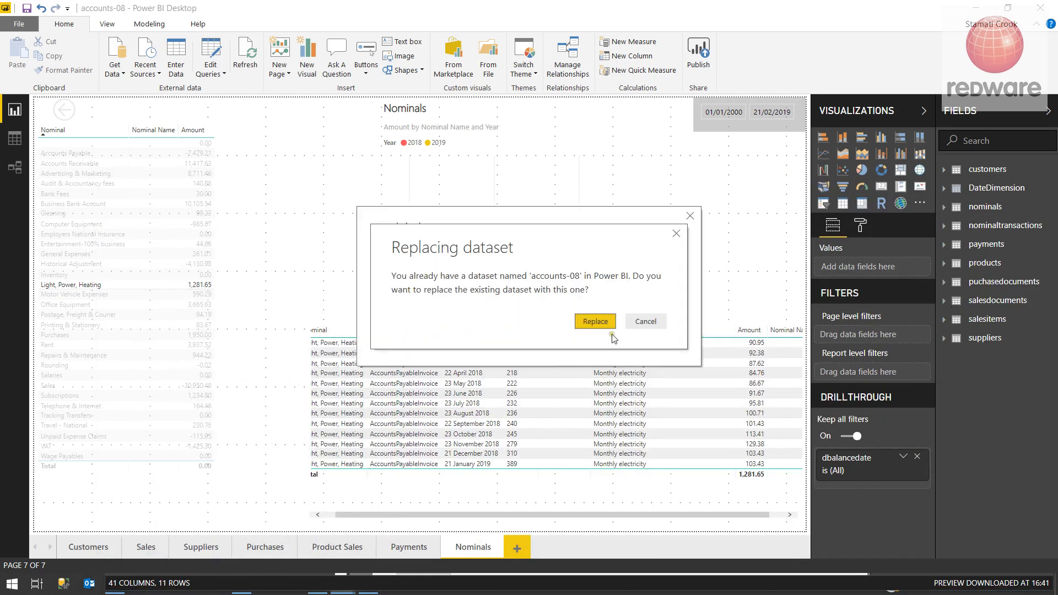
pyautogui.click(595, 325)
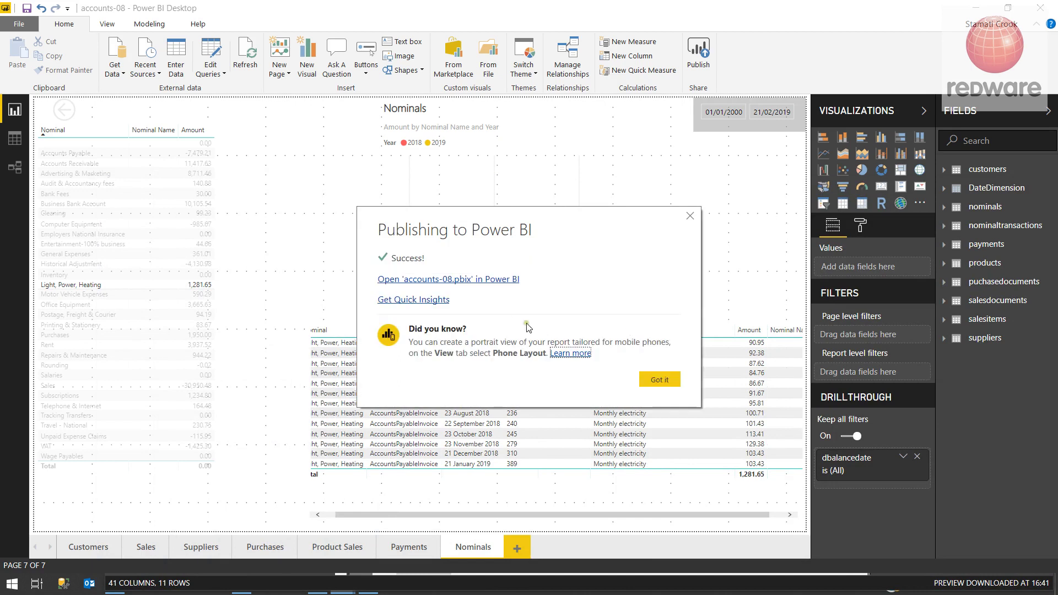
pyautogui.click(473, 280)
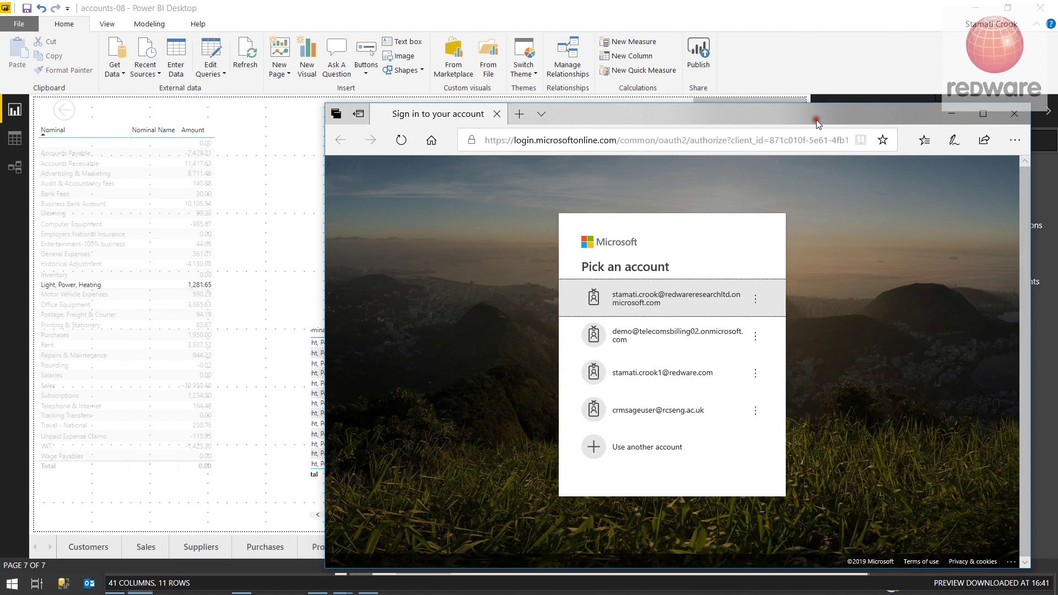
# - Maximize Edge and sign in with the first Microsoft account using the saved password
pyautogui.doubleClick(815, 118)
pyautogui.click(512, 249)
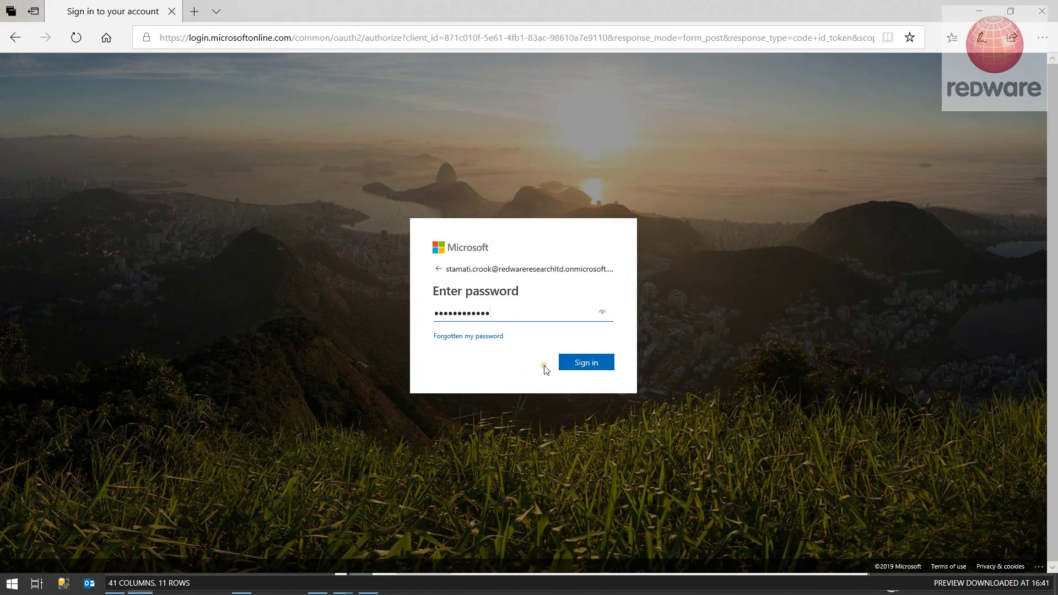
pyautogui.click(586, 366)
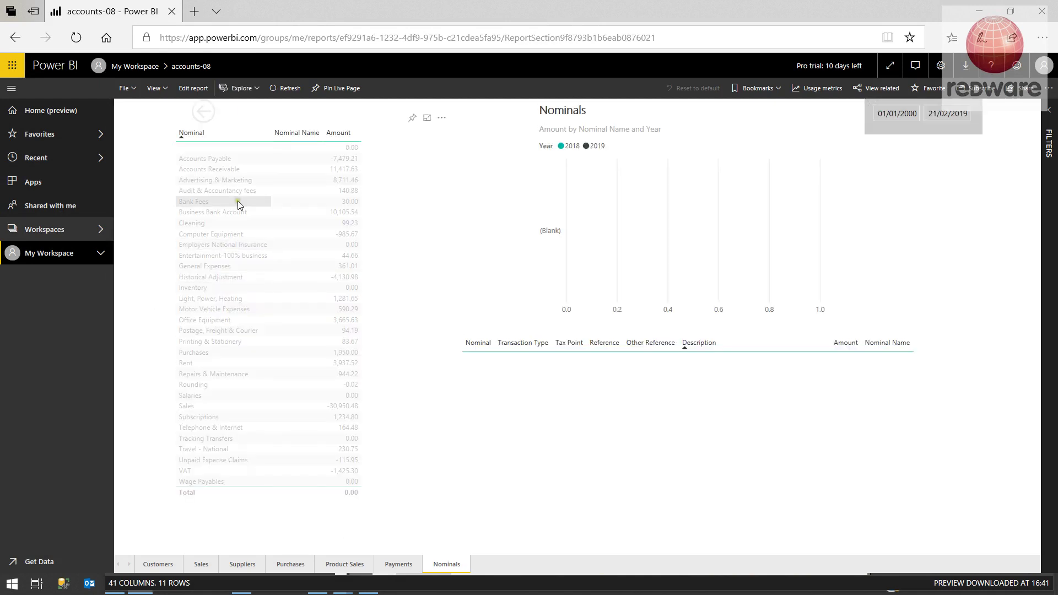
# - Cross-filter the web Nominals page to Audit & Accountancy fees, then Subscriptions, then minimize Edge
pyautogui.click(240, 193)
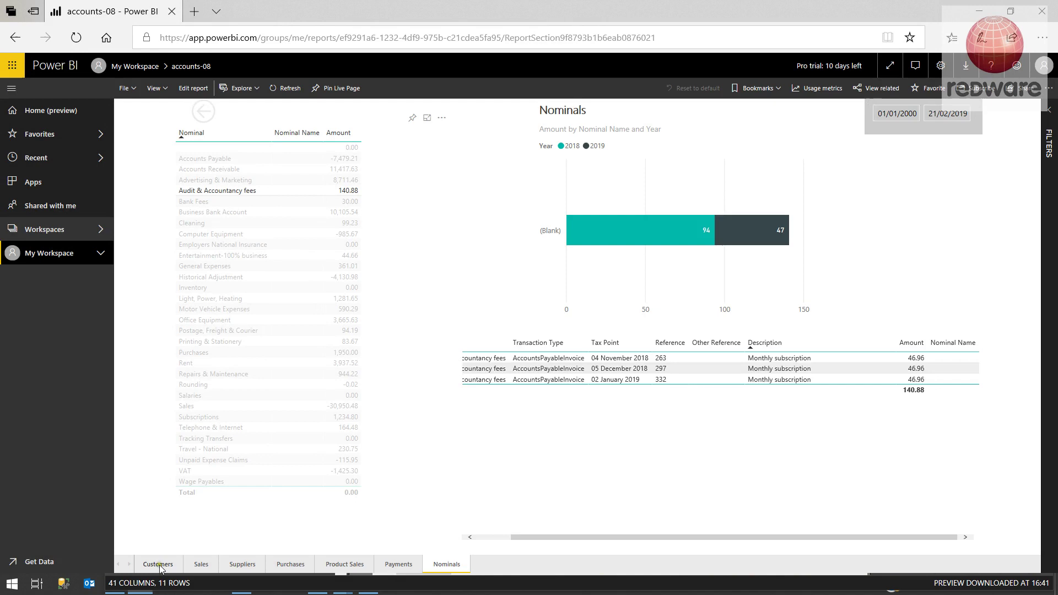
pyautogui.click(204, 419)
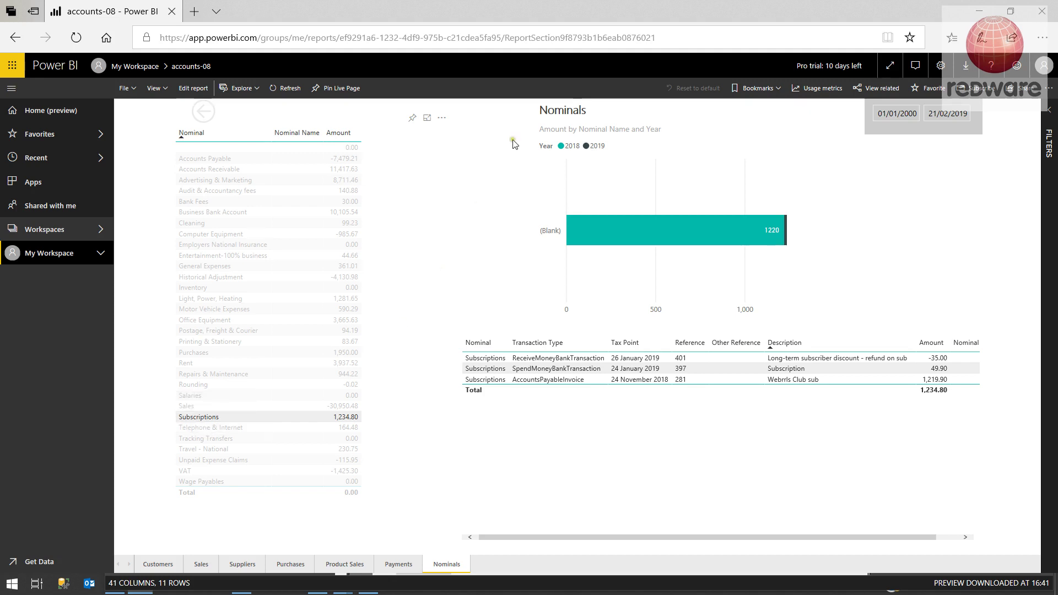
pyautogui.moveTo(536, 6); pyautogui.dragTo(520, 85)
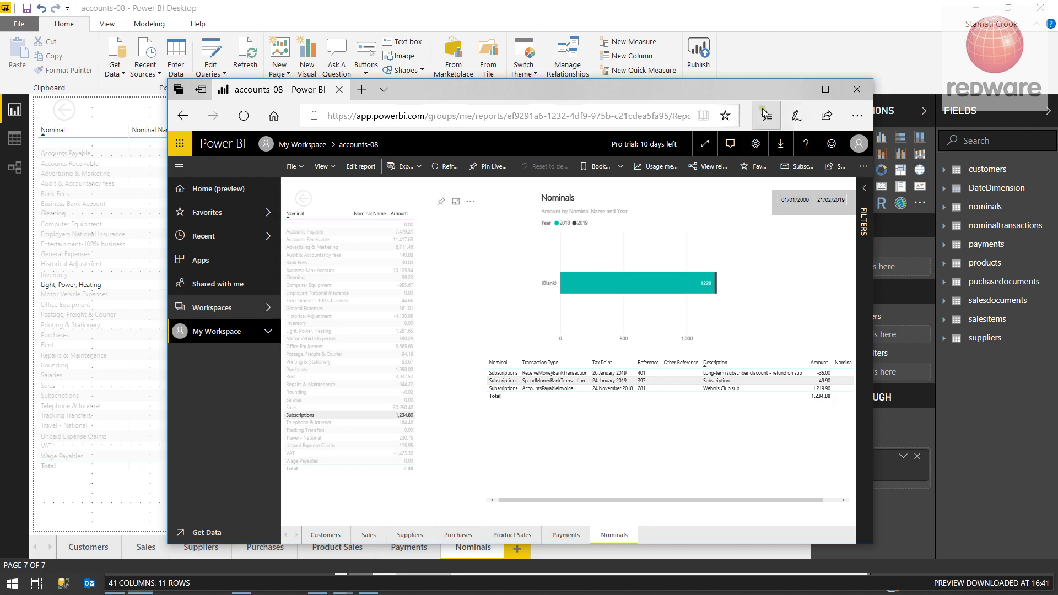
pyautogui.click(794, 89)
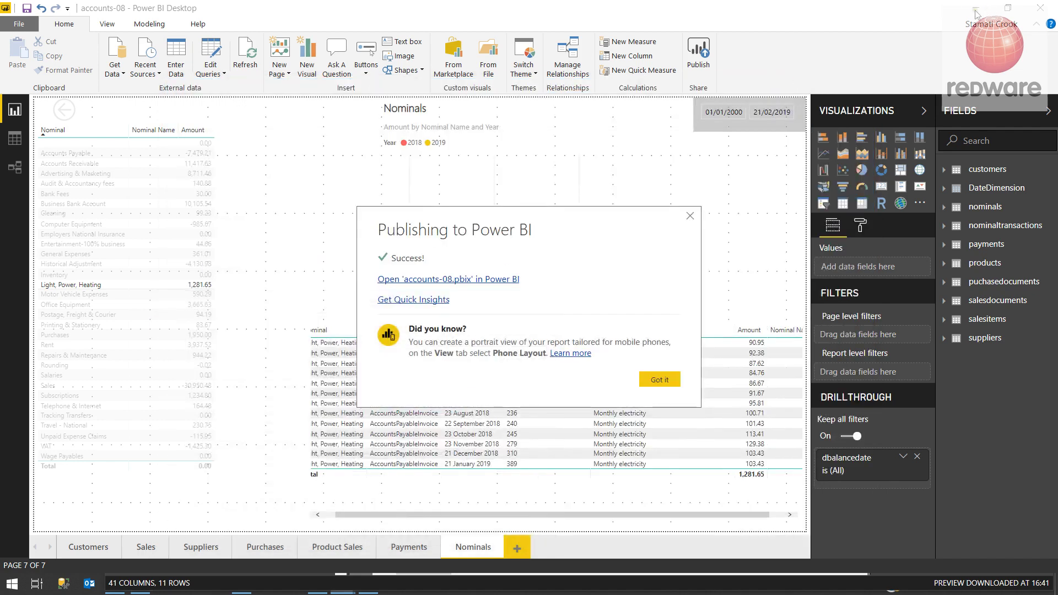